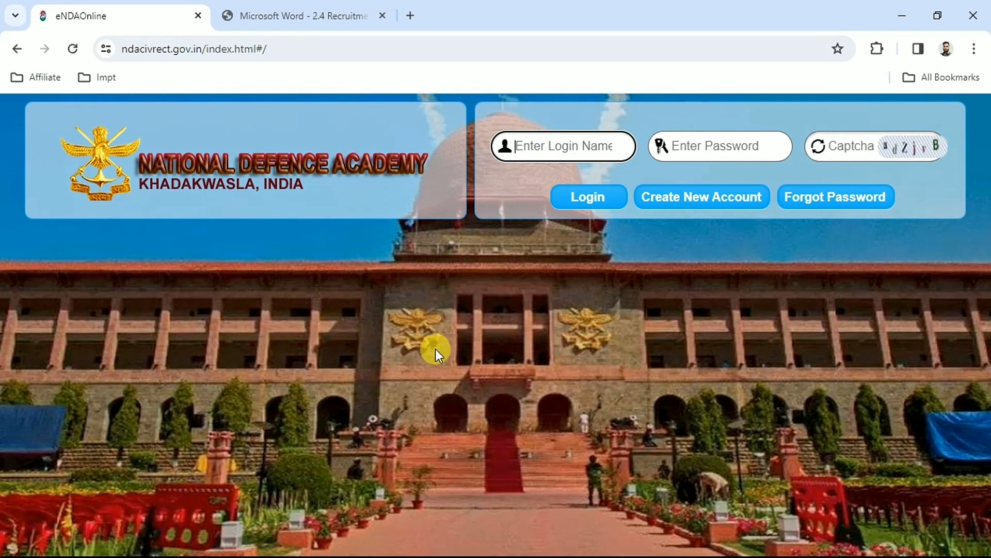
# Step: Review the posts, age limits and eligibility details in the National Defence Academy recruitment advertisement, and return to the eNDAOnline page
pyautogui.click(284, 9)
pyautogui.moveTo(983, 221)
pyautogui.mouseDown()
pyautogui.moveTo(986, 207)
pyautogui.moveTo(987, 220)
pyautogui.mouseUp()
pyautogui.moveTo(255, 345); pyautogui.dragTo(295, 345)
pyautogui.moveTo(265, 472); pyautogui.dragTo(310, 472)
pyautogui.doubleClick(260, 518)
pyautogui.moveTo(987, 204); pyautogui.dragTo(157, 7)
pyautogui.moveTo(158, 7)
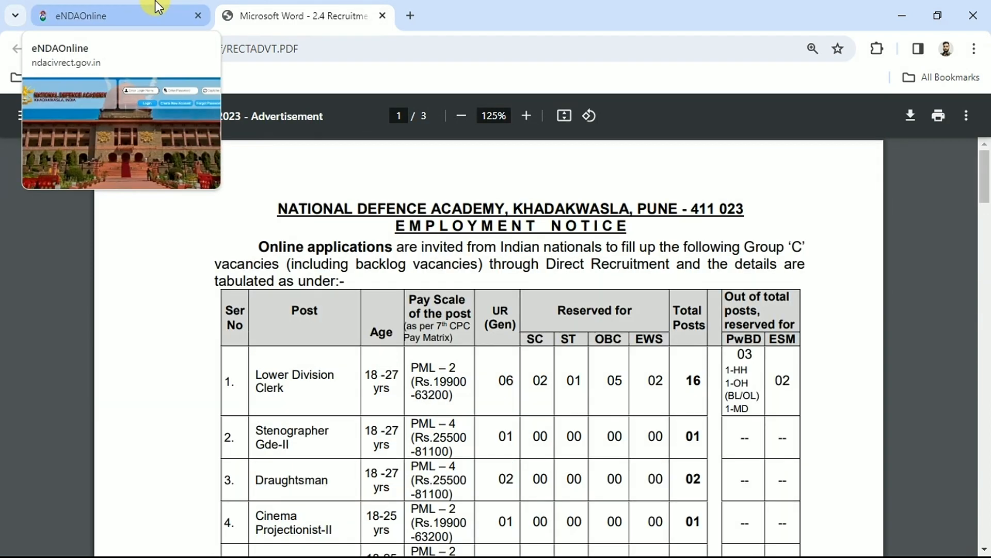
pyautogui.click(157, 7)
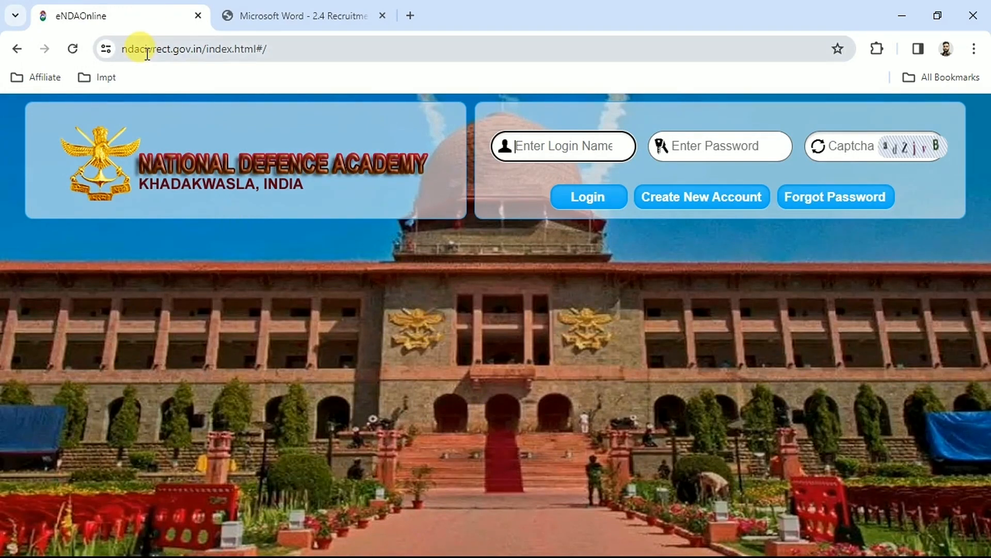
# Step: Open the registration form for creating a new account on the recruitment portal
pyautogui.moveTo(124, 52); pyautogui.dragTo(242, 49)
pyautogui.click(277, 301)
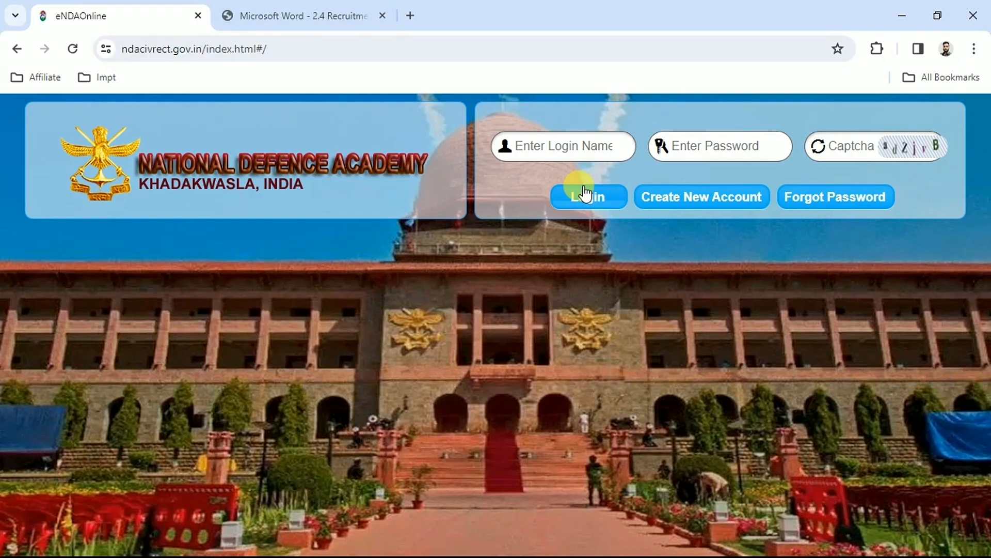
pyautogui.click(527, 145)
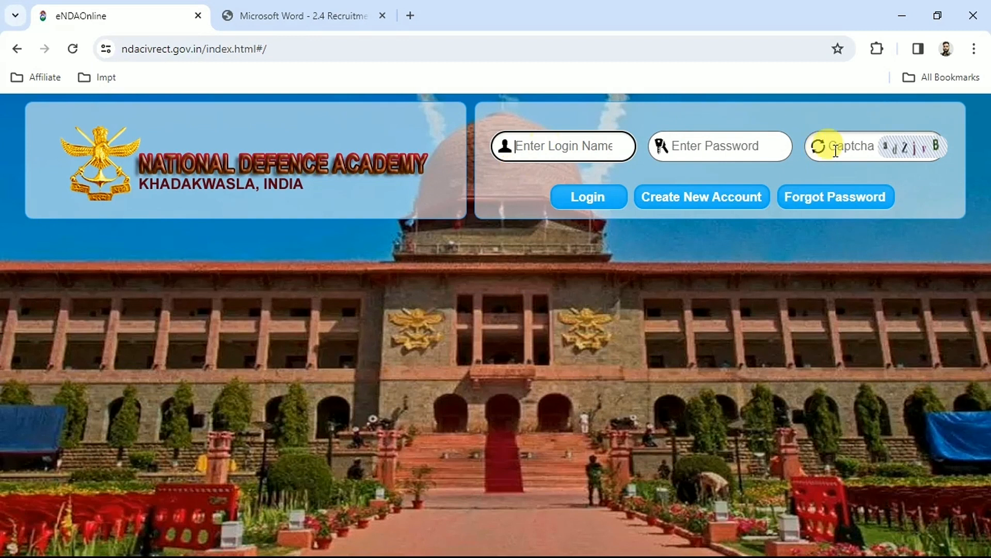
pyautogui.click(443, 288)
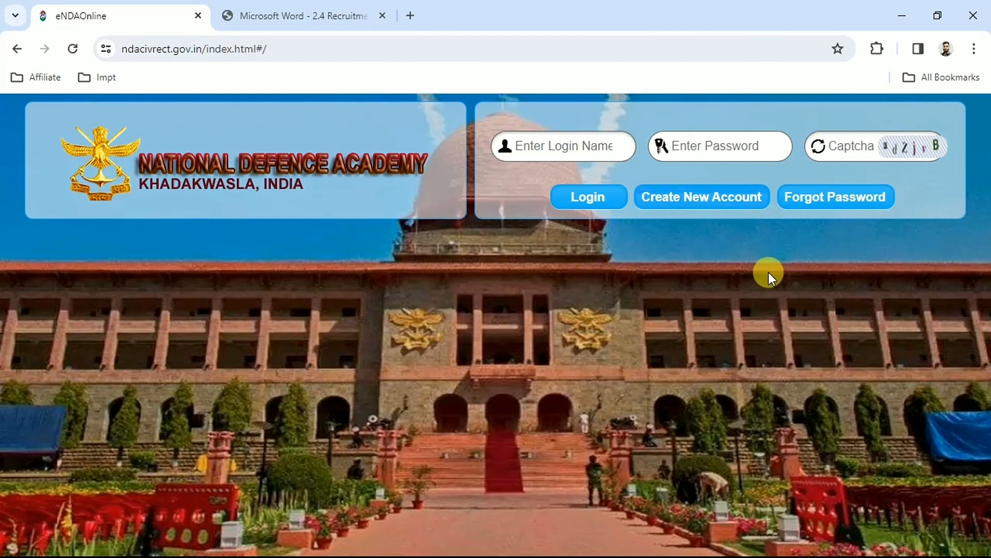
pyautogui.click(685, 205)
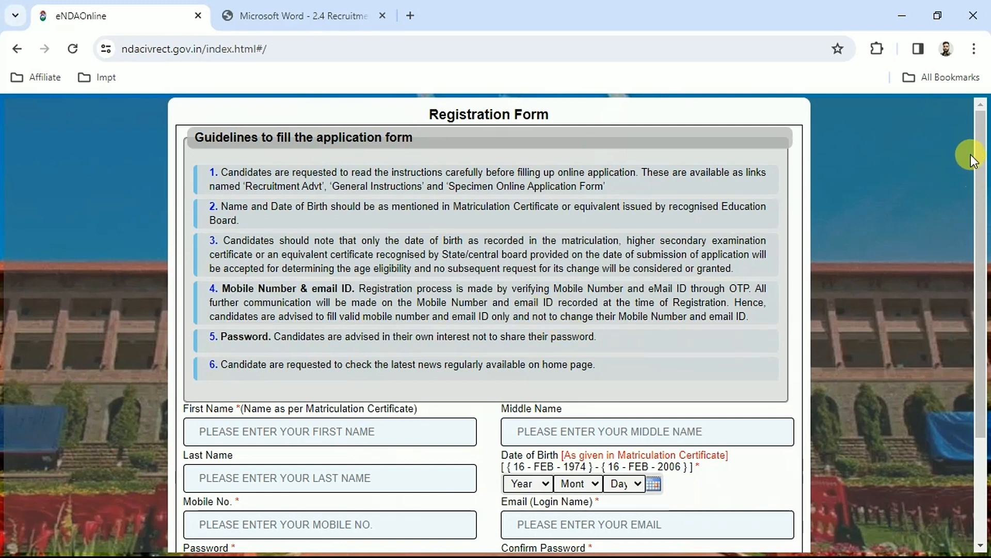
# Step: Enter the candidate's first name in the registration form
pyautogui.moveTo(976, 157); pyautogui.dragTo(977, 310)
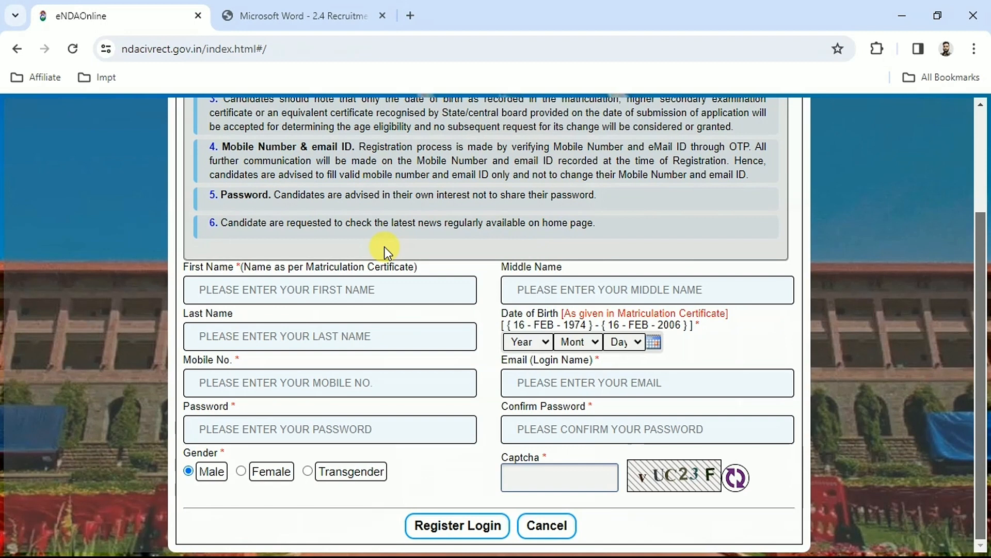
pyautogui.click(269, 292)
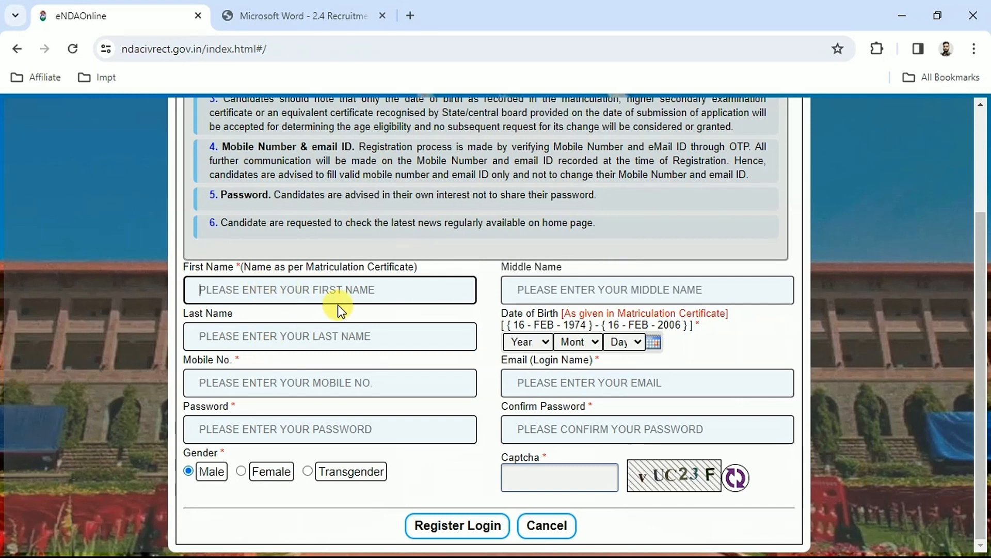
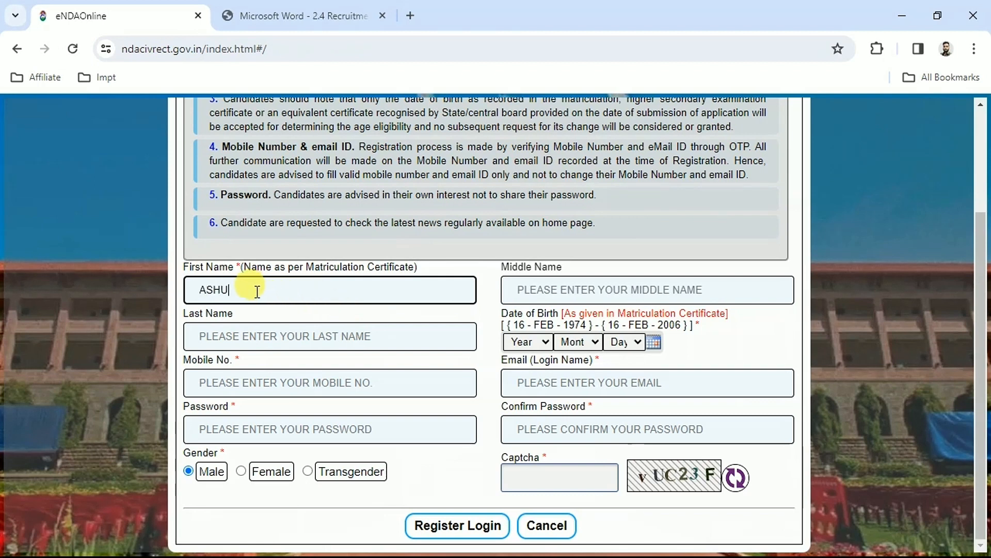
pyautogui.click(295, 318)
pyautogui.click(259, 336)
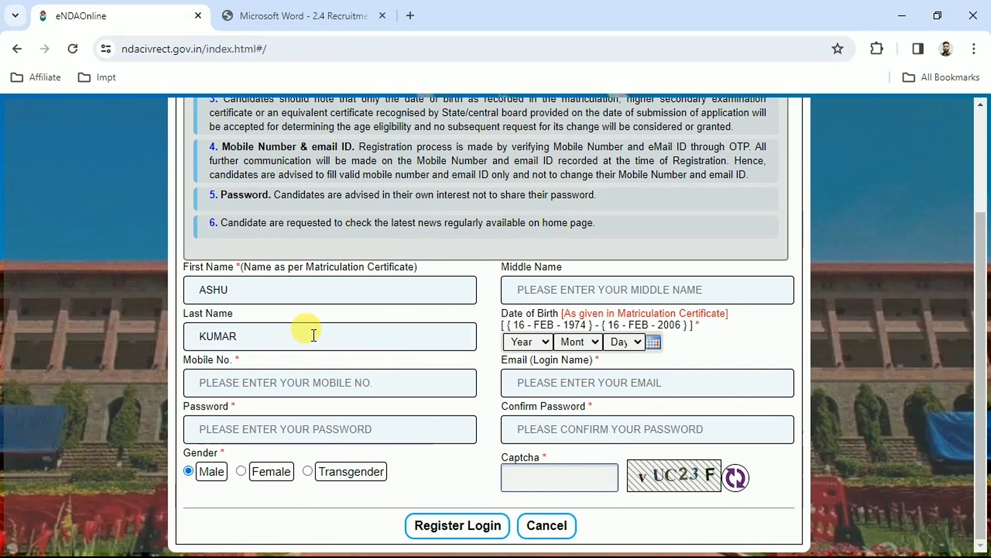
pyautogui.moveTo(241, 336); pyautogui.dragTo(121, 346)
pyautogui.press('BackSpace')
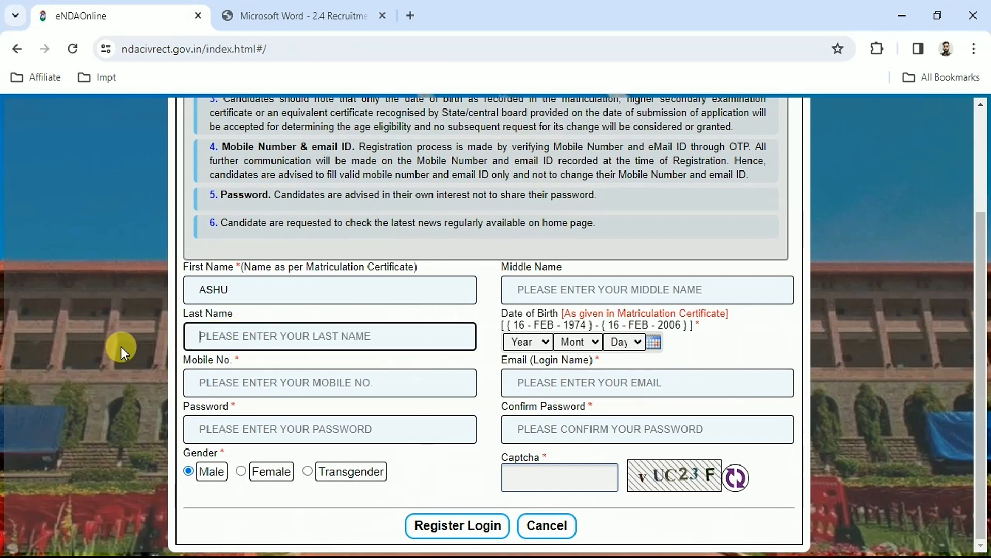
# Step: Select the candidate's birth year in the Date of Birth field
pyautogui.click(298, 374)
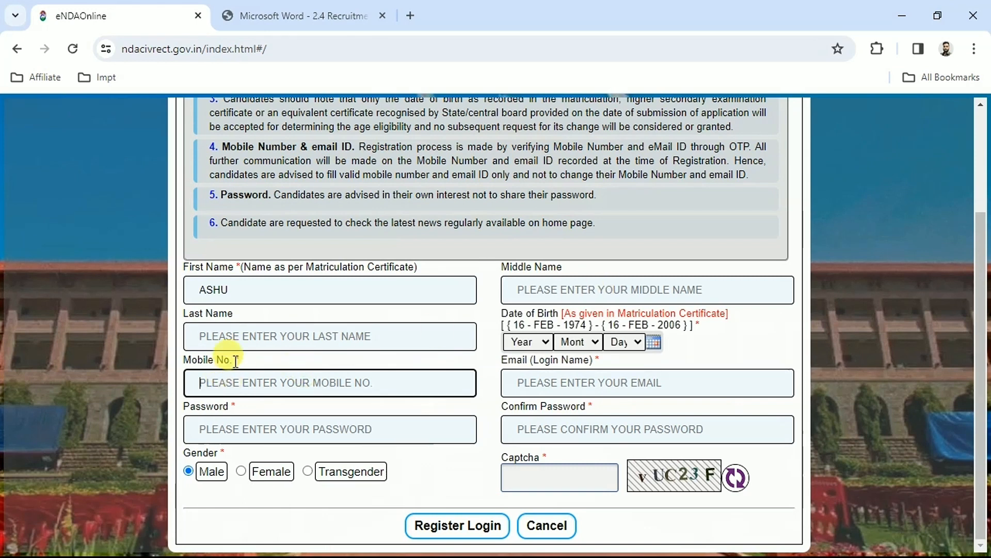
pyautogui.click(508, 314)
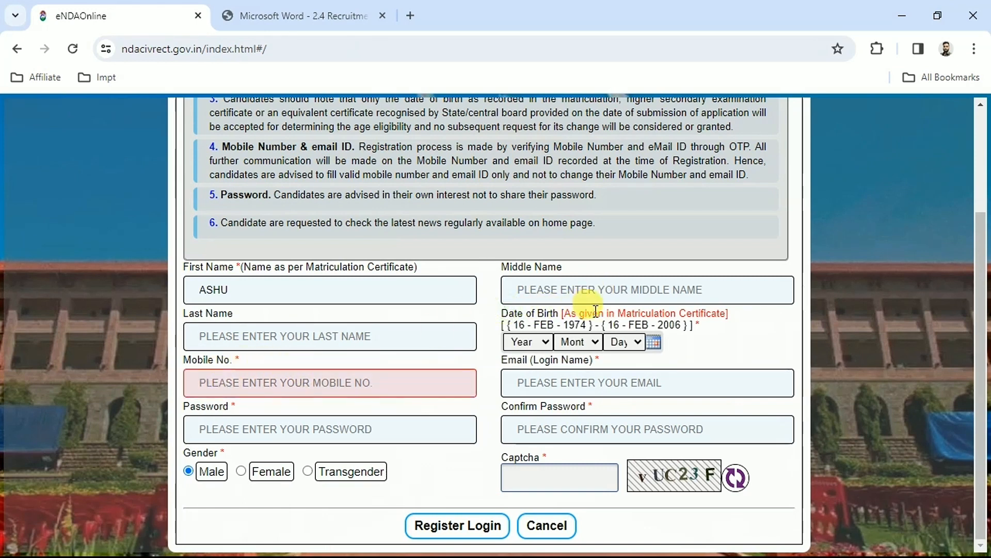
pyautogui.click(633, 342)
pyautogui.click(518, 342)
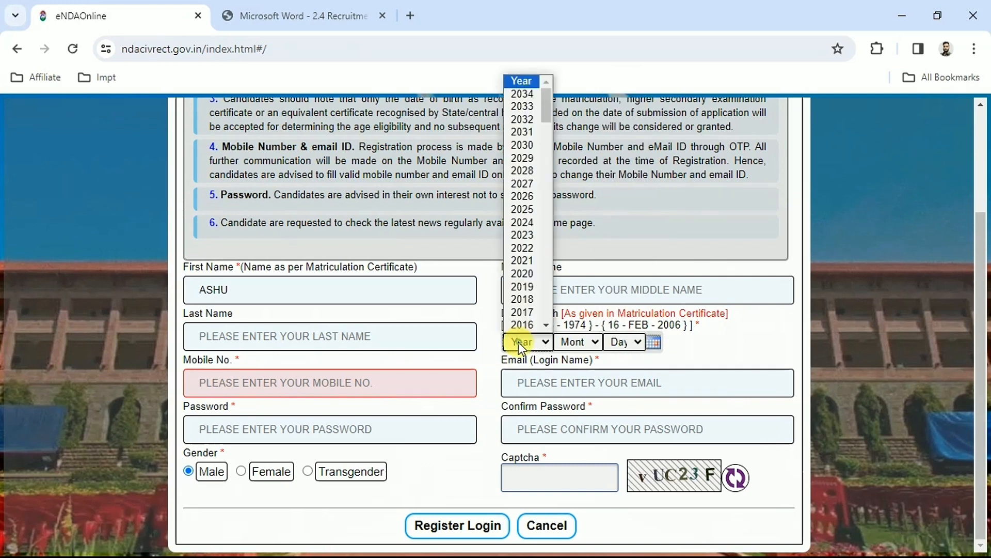
pyautogui.click(546, 235)
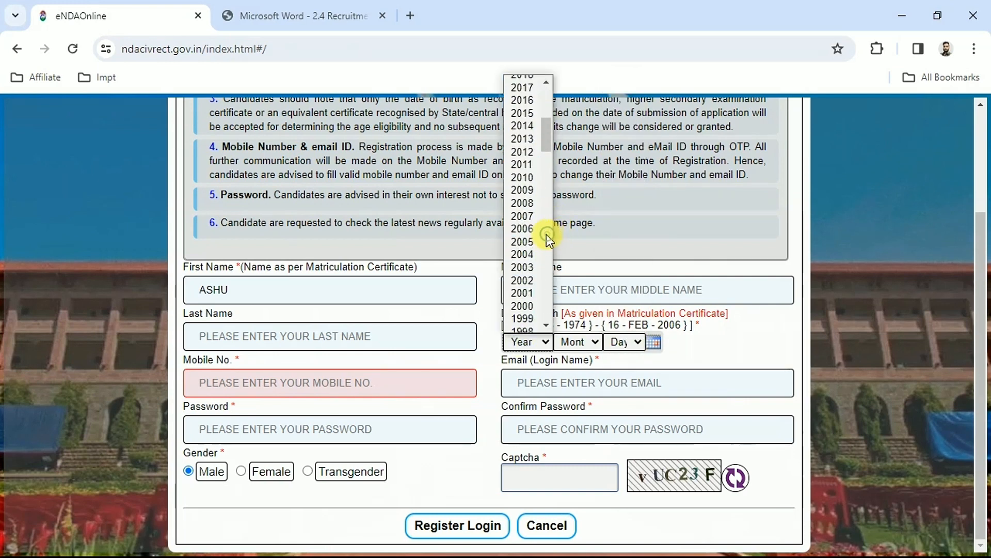
pyautogui.click(522, 312)
# Step: Fill in the mobile number, email, password, password confirmation and captcha with gender Male, and submit the login registration
pyautogui.click(222, 382)
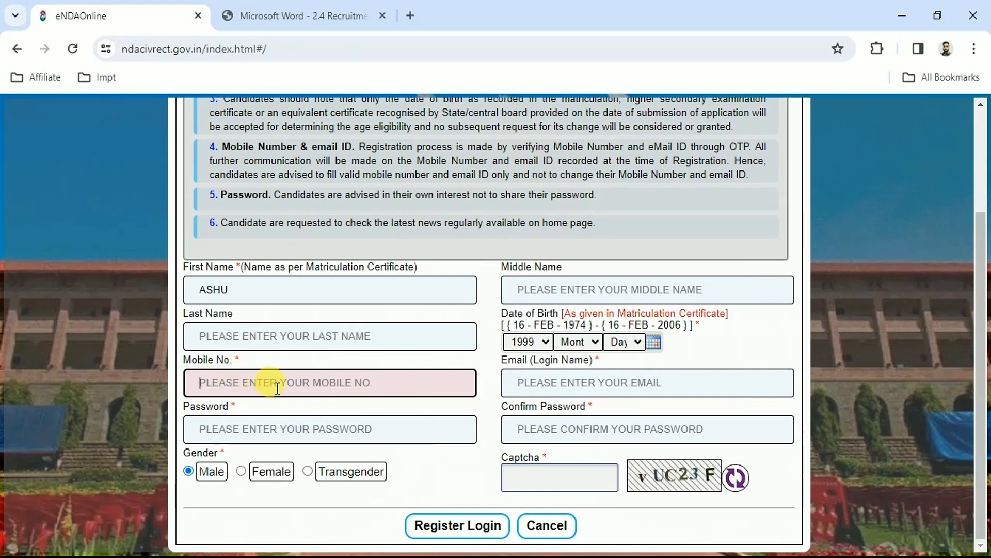
pyautogui.click(542, 385)
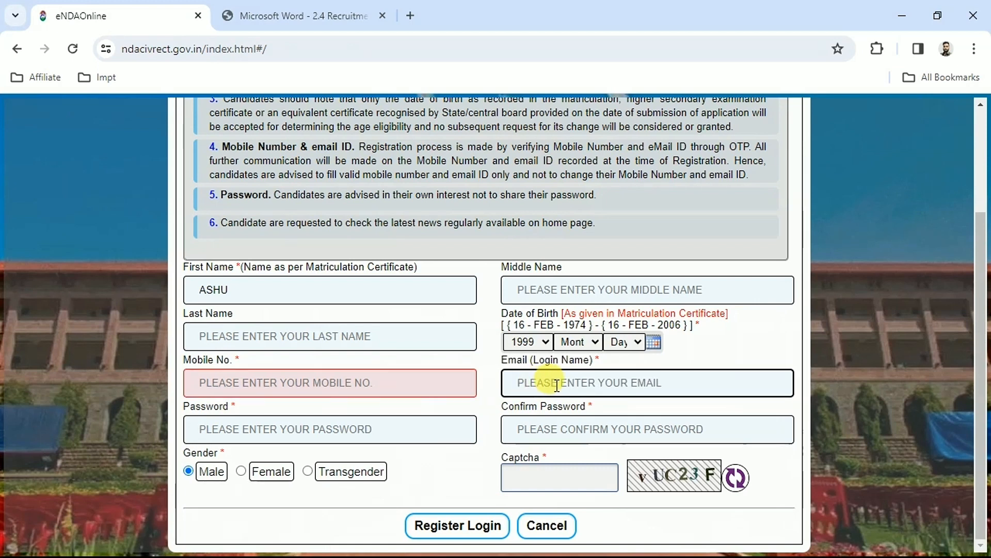
pyautogui.click(228, 430)
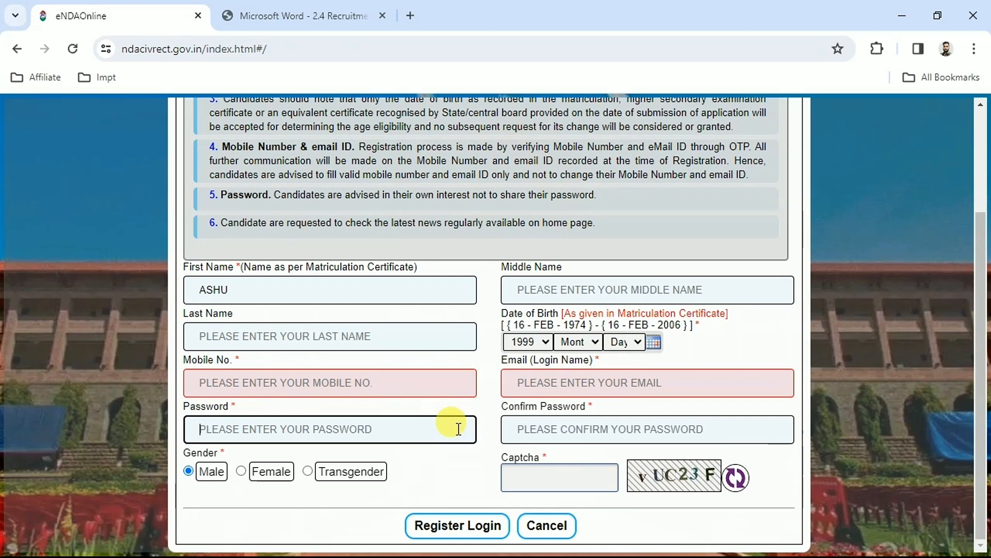
pyautogui.click(525, 428)
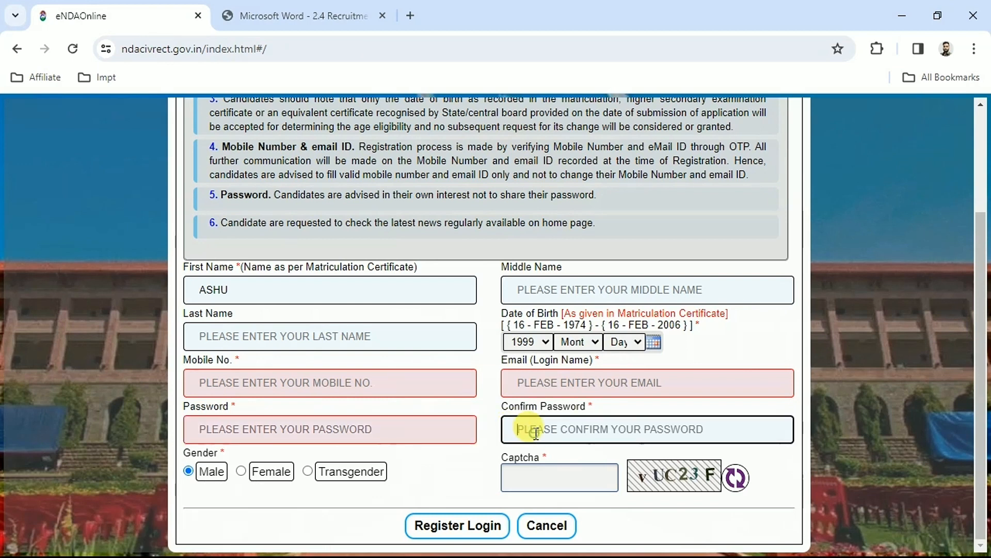
pyautogui.click(190, 460)
pyautogui.click(189, 458)
pyautogui.click(560, 476)
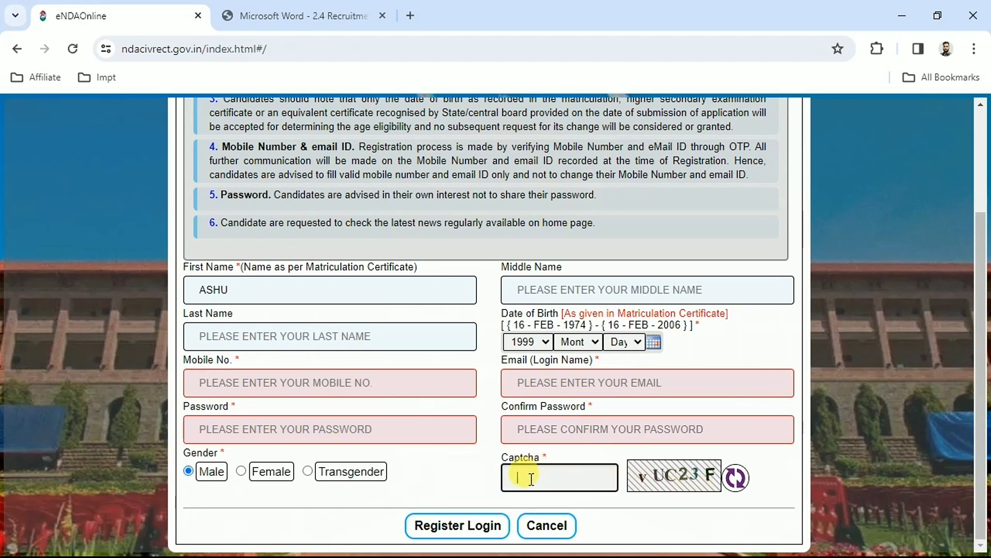
pyautogui.click(443, 525)
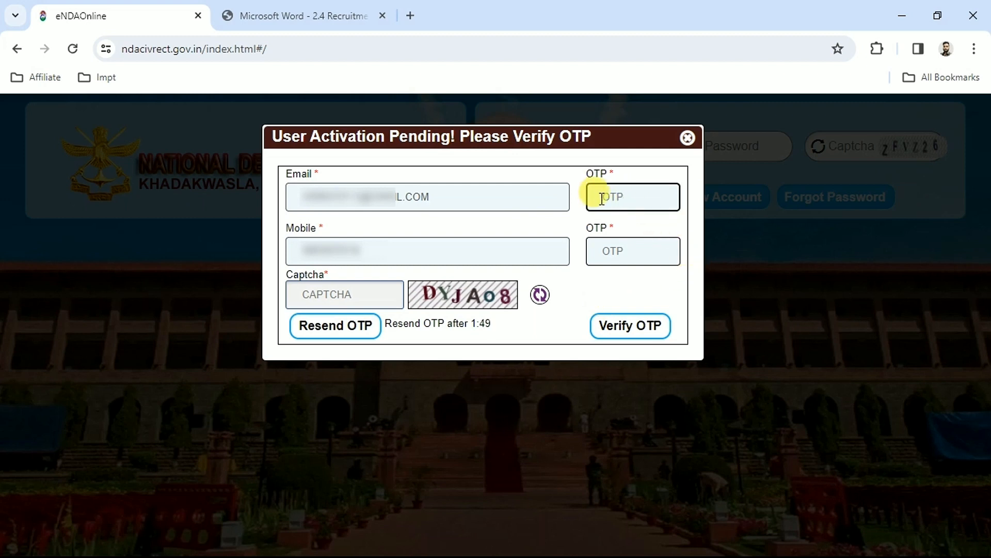
# Step: Enter the email and mobile OTPs with the captcha, verify them, and acknowledge the verification message
pyautogui.click(631, 251)
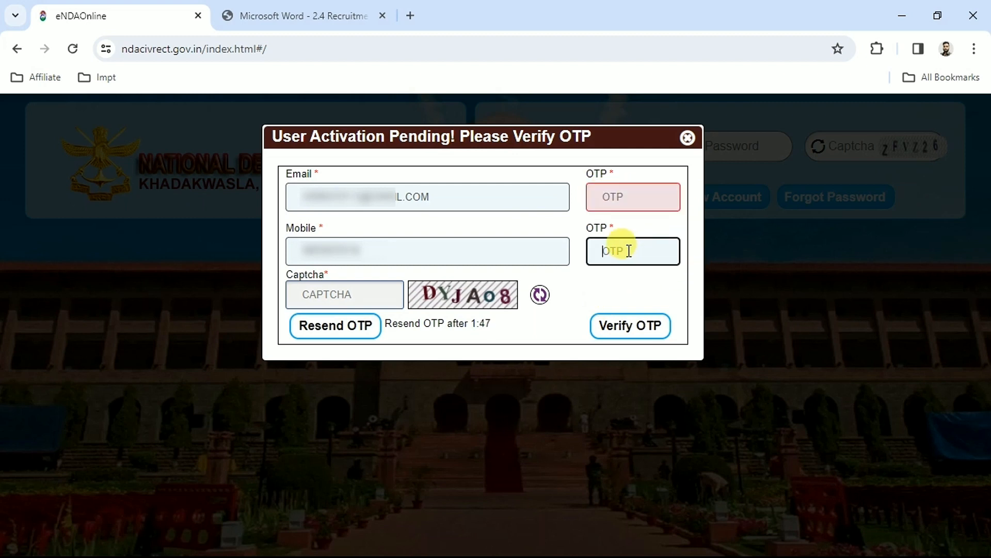
pyautogui.click(335, 299)
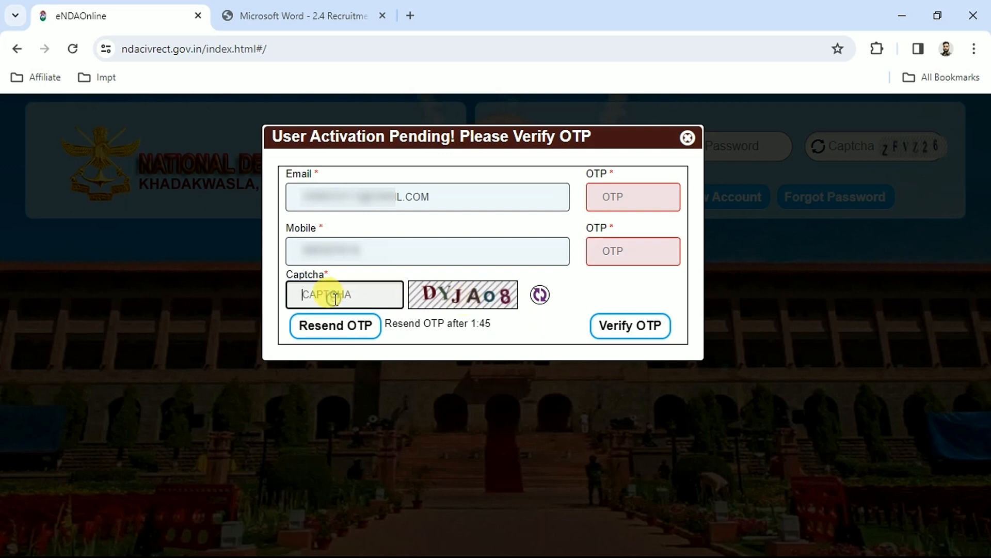
pyautogui.click(626, 337)
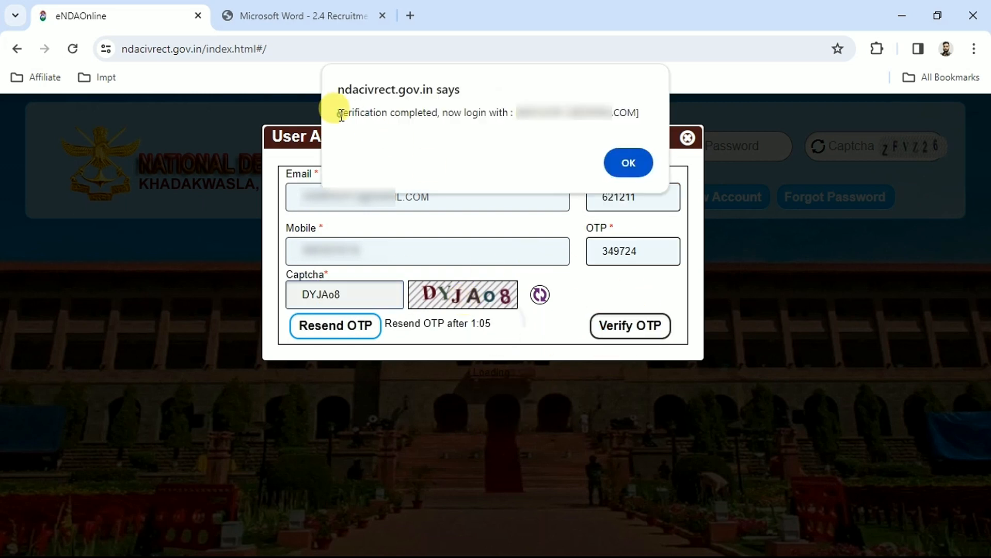
pyautogui.moveTo(339, 112); pyautogui.dragTo(473, 117)
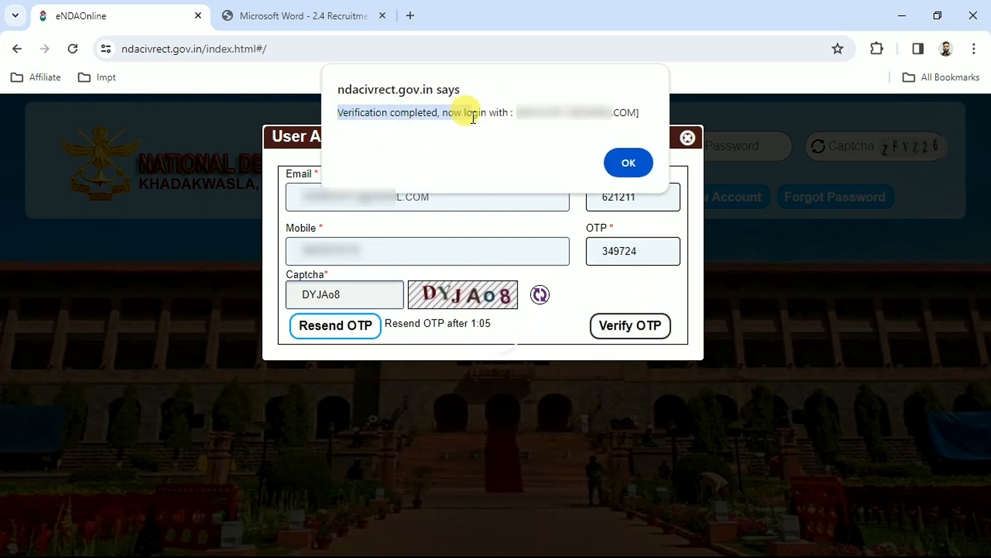
pyautogui.click(626, 162)
# Step: Log in to the portal with the registered login name, the account password and a refreshed captcha
pyautogui.click(555, 147)
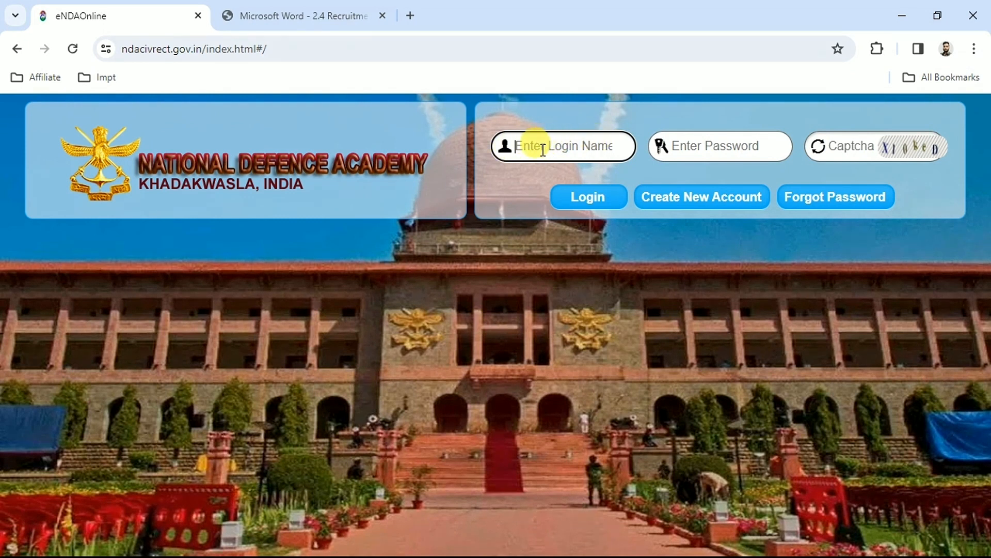
pyautogui.click(712, 141)
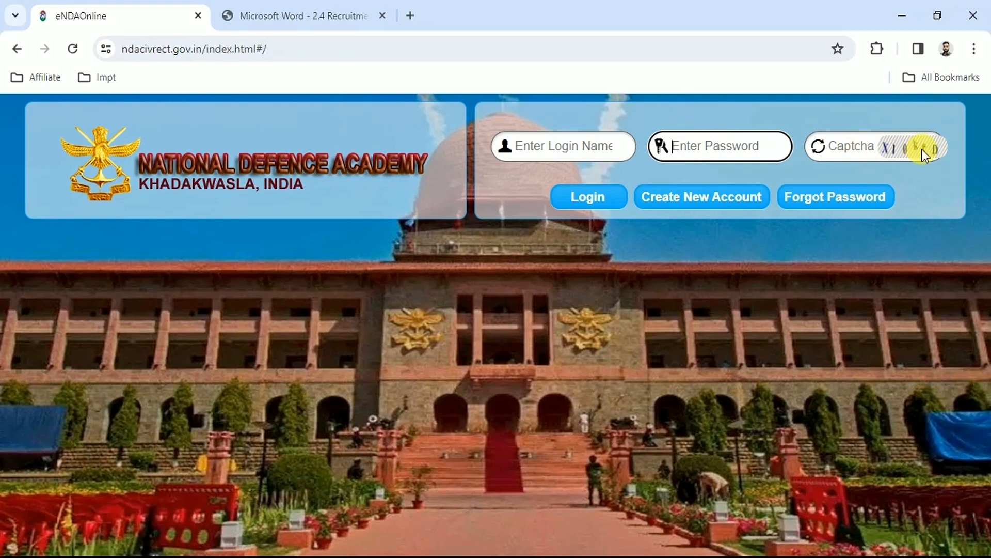
pyautogui.click(818, 146)
pyautogui.click(818, 146)
pyautogui.click(859, 143)
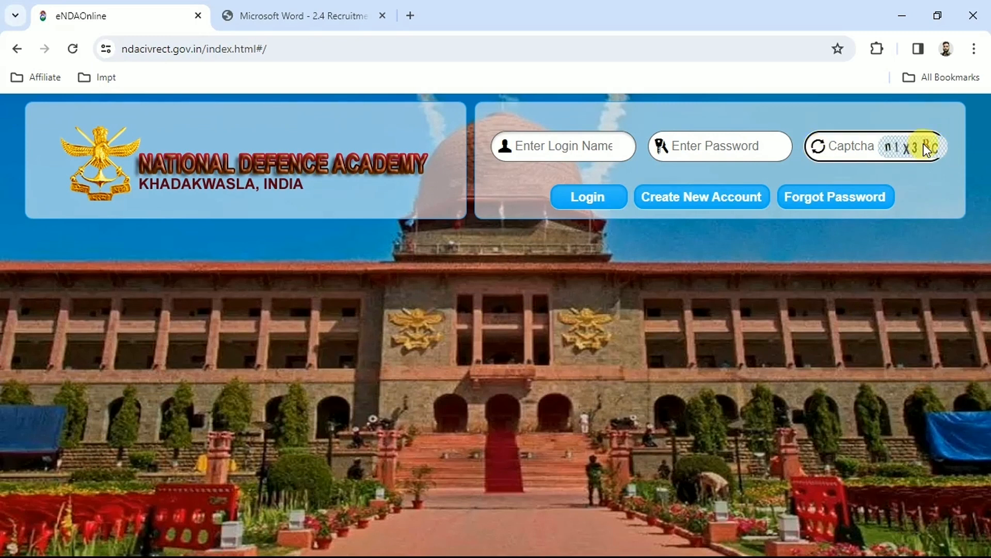
pyautogui.click(580, 207)
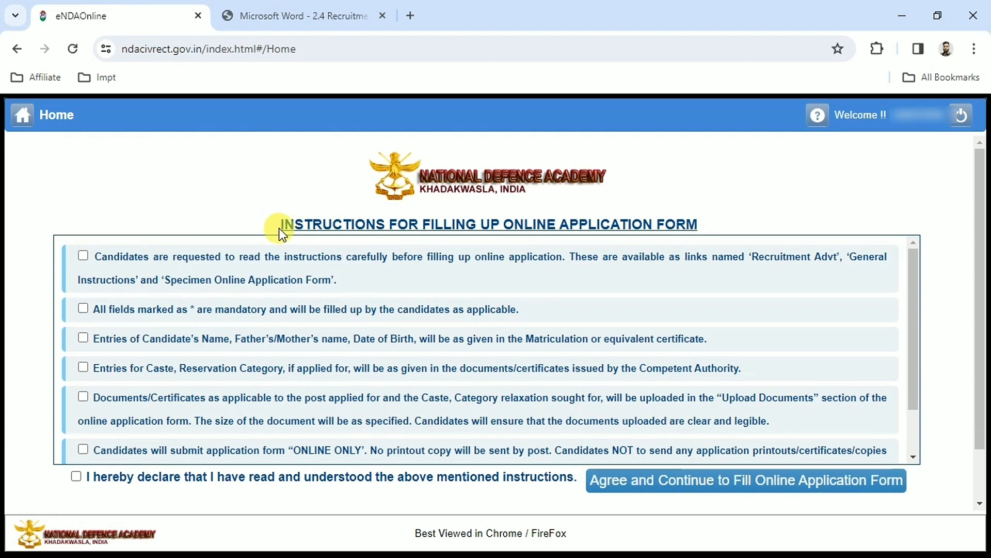
# Step: Accept all the application form instructions and the declaration, and continue to the online application form
pyautogui.click(103, 261)
pyautogui.click(135, 312)
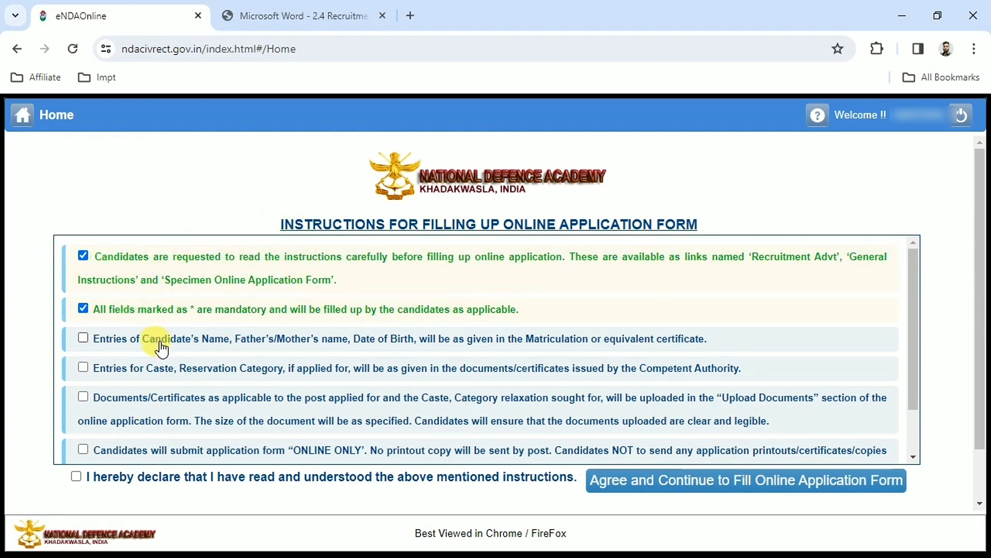
pyautogui.click(155, 339)
pyautogui.click(161, 368)
pyautogui.click(171, 413)
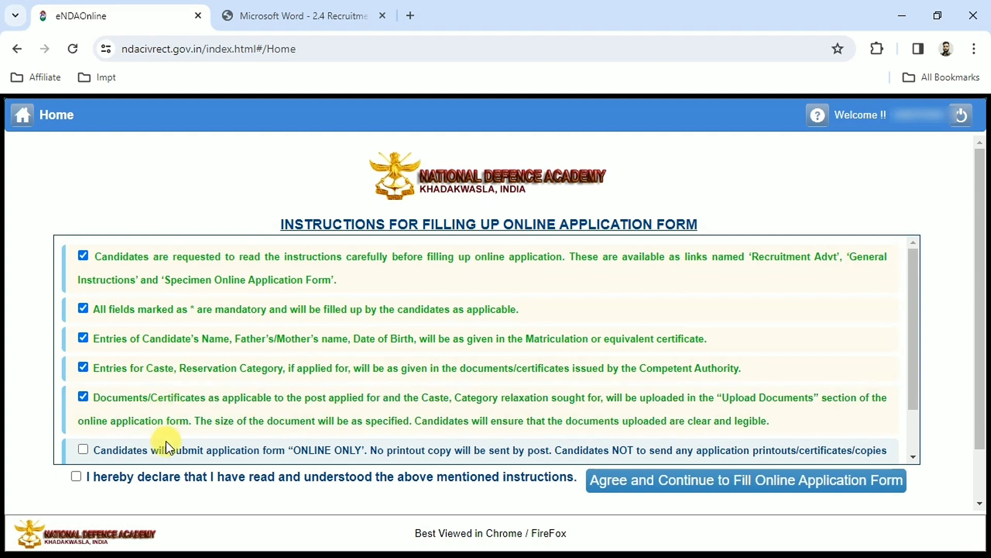
pyautogui.click(166, 447)
pyautogui.click(75, 476)
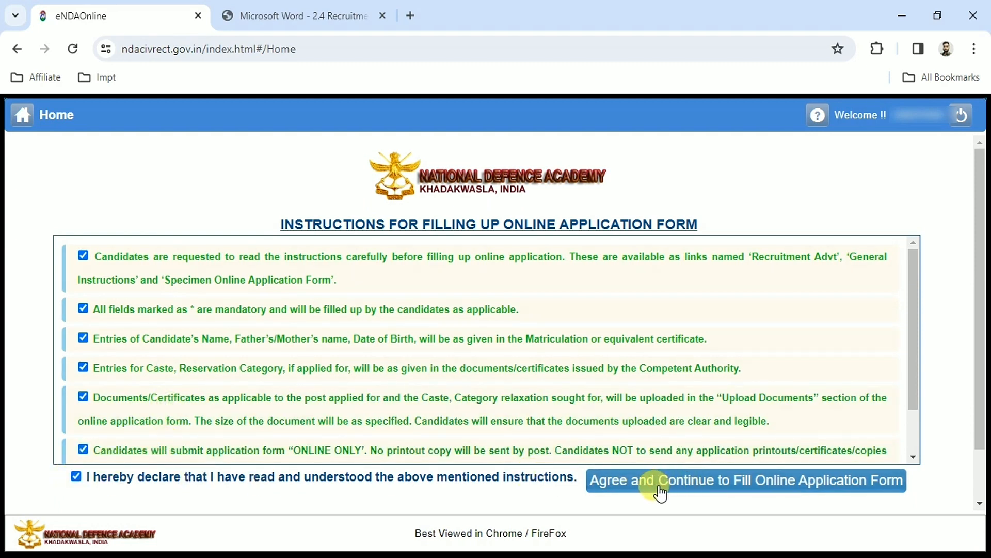
pyautogui.click(698, 487)
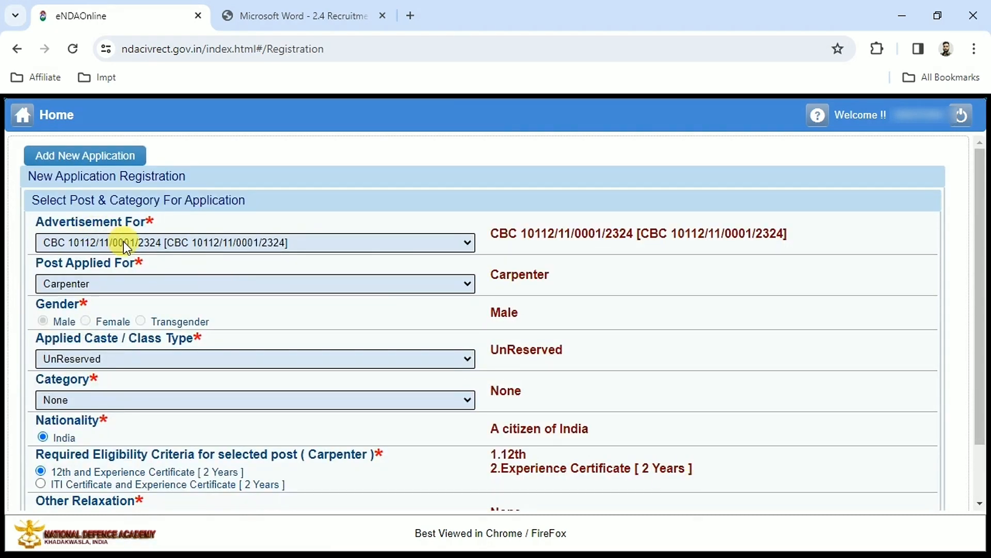
pyautogui.click(51, 241)
pyautogui.click(51, 240)
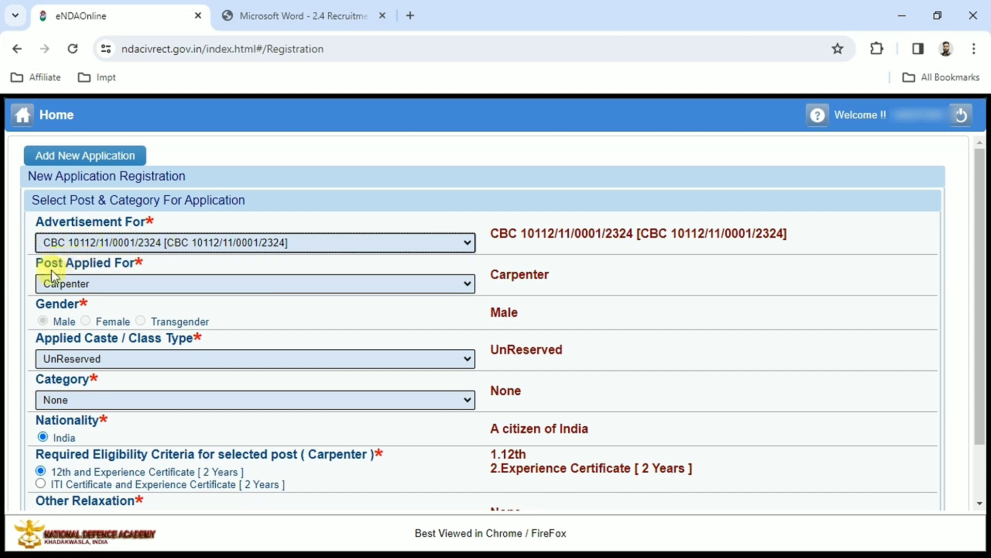
pyautogui.click(39, 265)
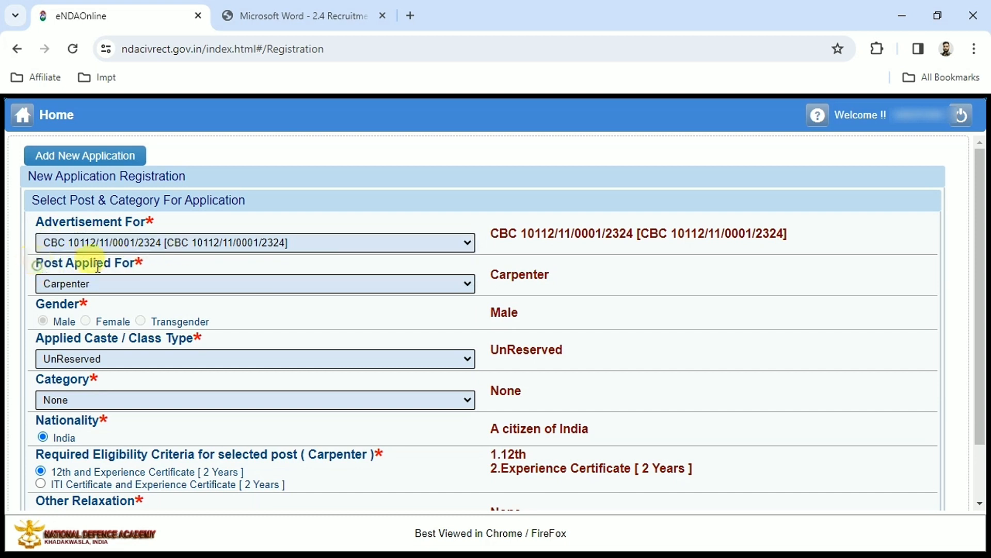
# Step: Select Cook as the post applied for, check its eligibility criteria, and switch the post to Multi Tasking Staff - Office & Training
pyautogui.click(120, 287)
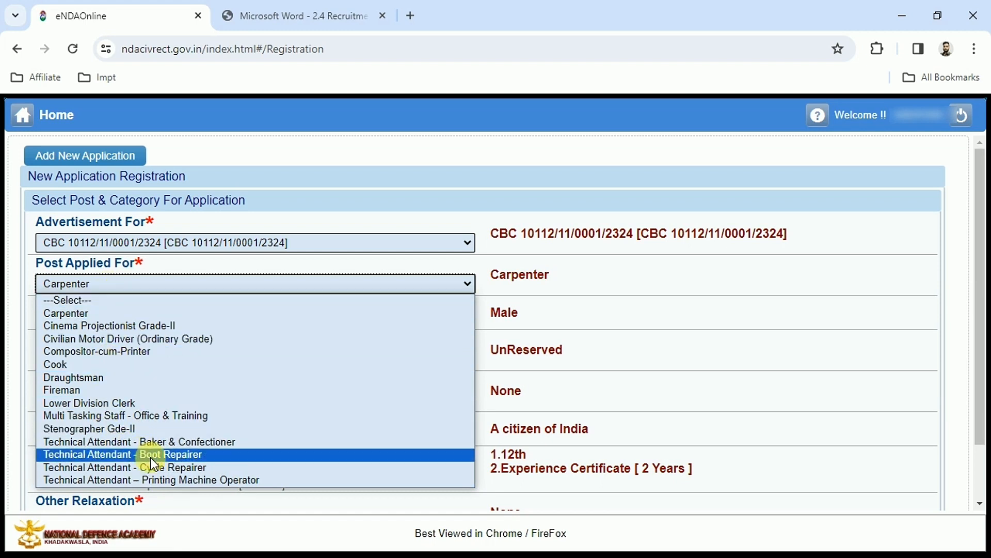
pyautogui.click(92, 365)
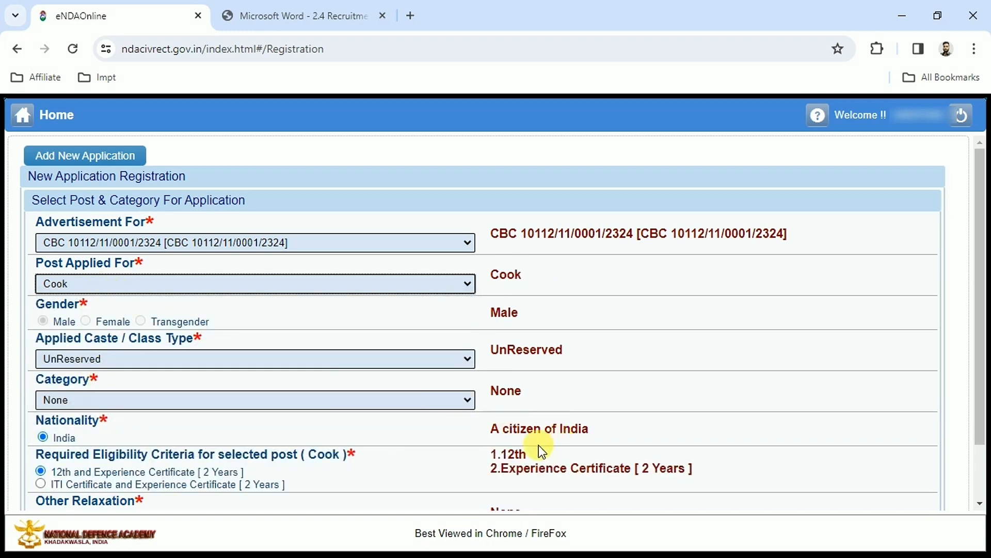
pyautogui.click(499, 450)
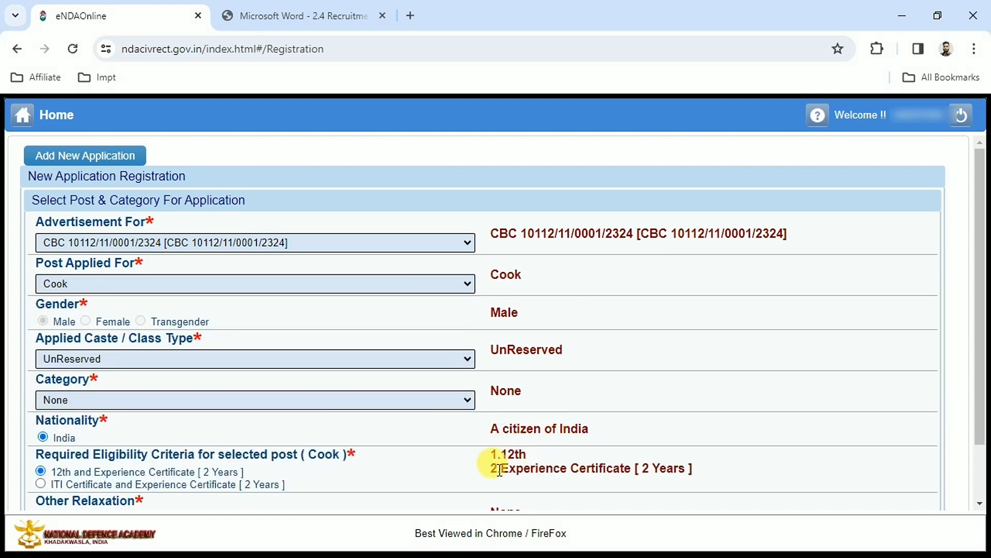
pyautogui.click(43, 283)
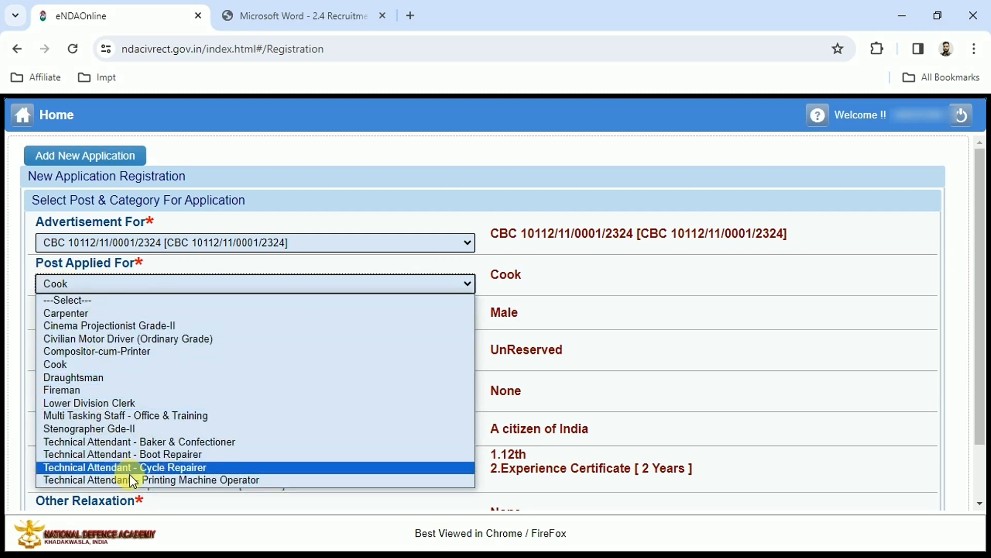
pyautogui.click(124, 416)
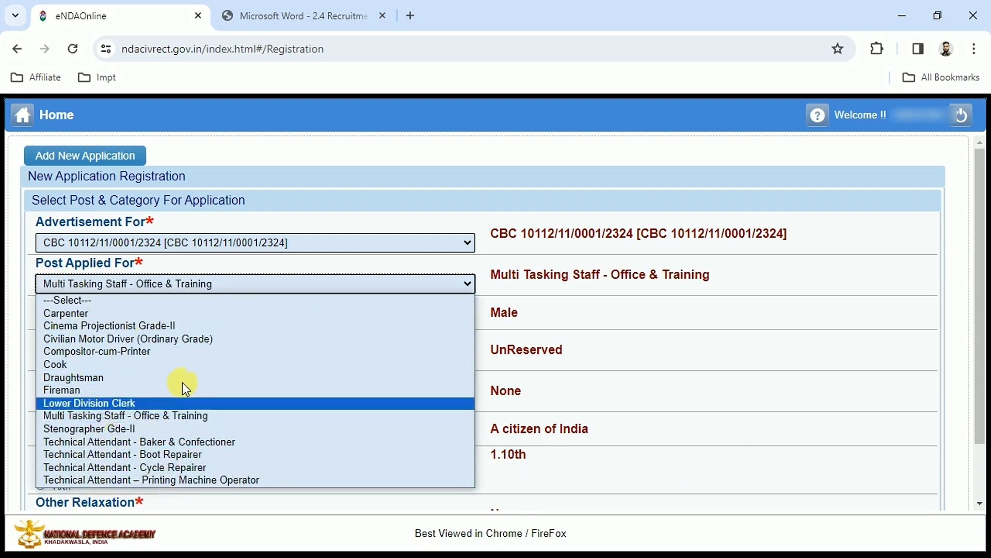
pyautogui.click(156, 419)
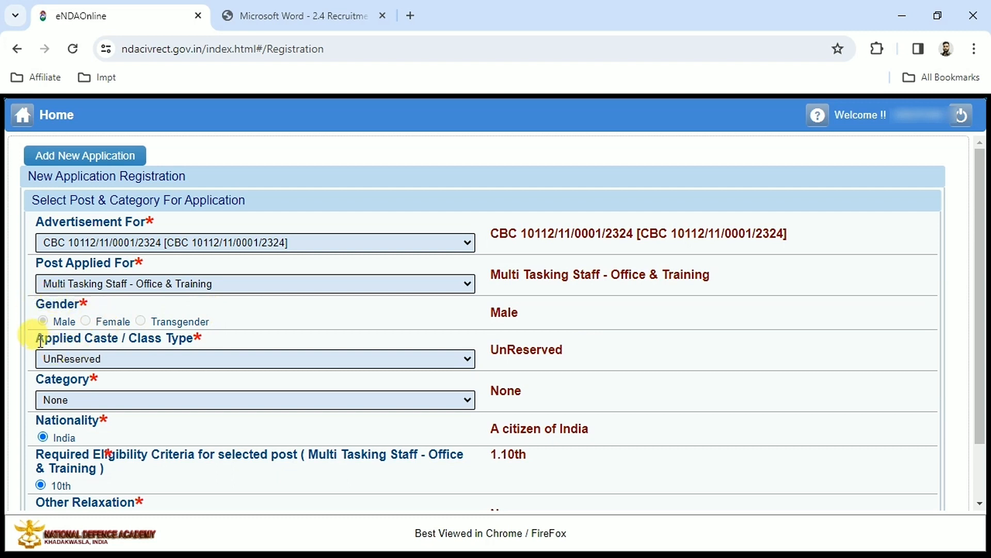
# Step: Set the applied caste / class type to OBC and choose None as the category
pyautogui.click(103, 361)
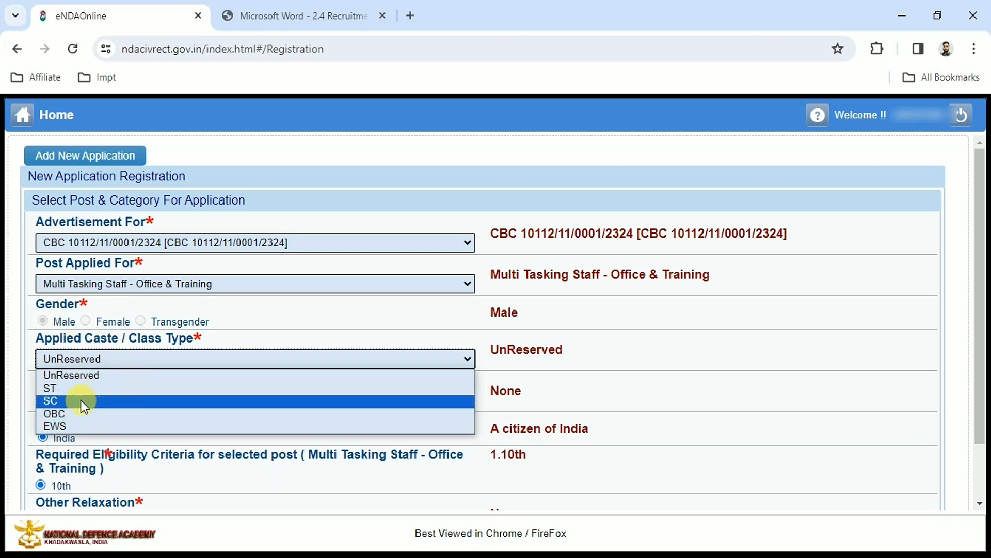
pyautogui.click(76, 413)
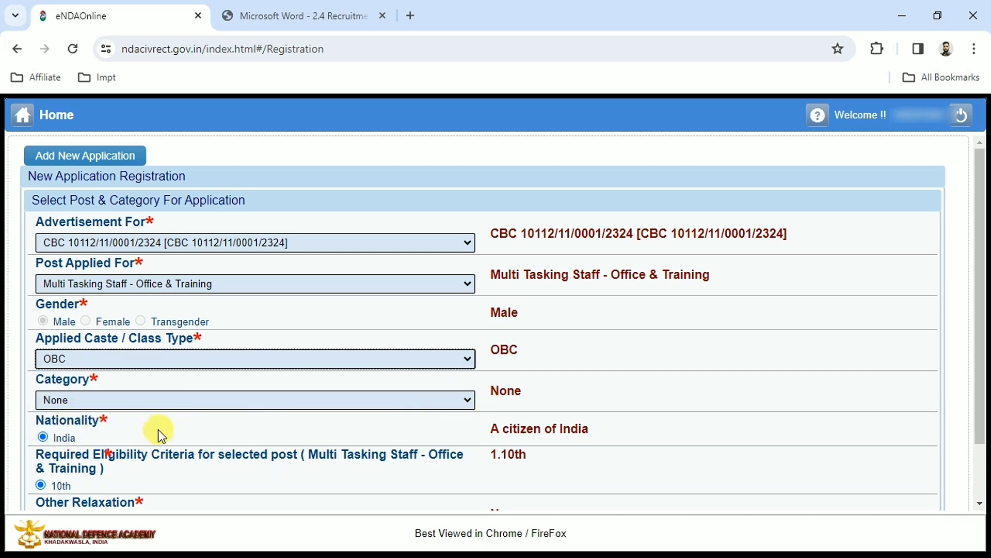
pyautogui.click(58, 397)
pyautogui.click(54, 414)
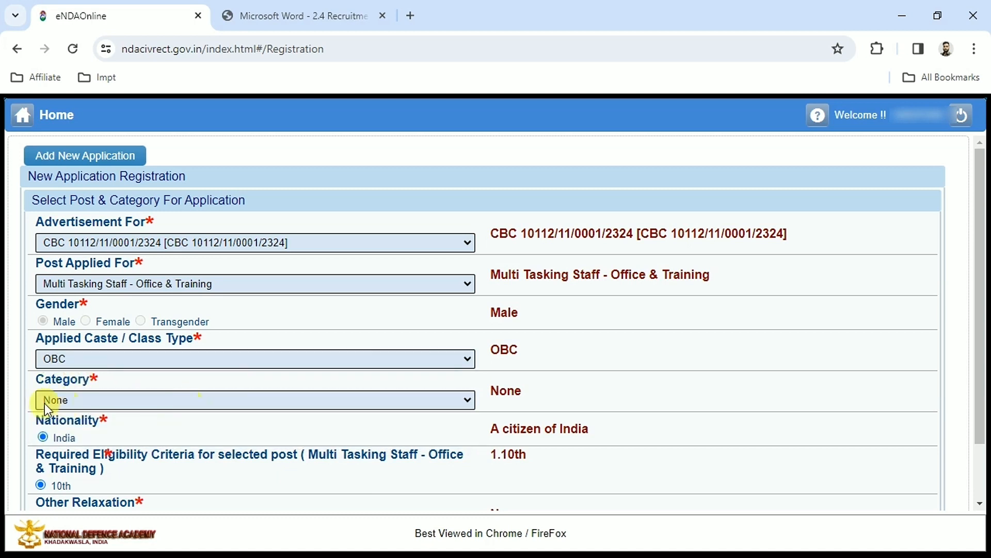
pyautogui.click(95, 398)
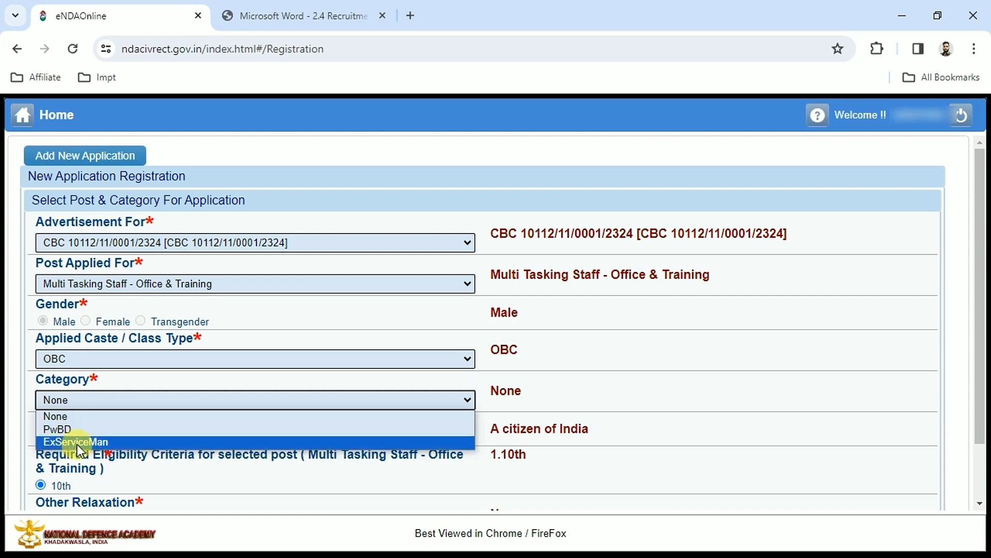
pyautogui.click(62, 417)
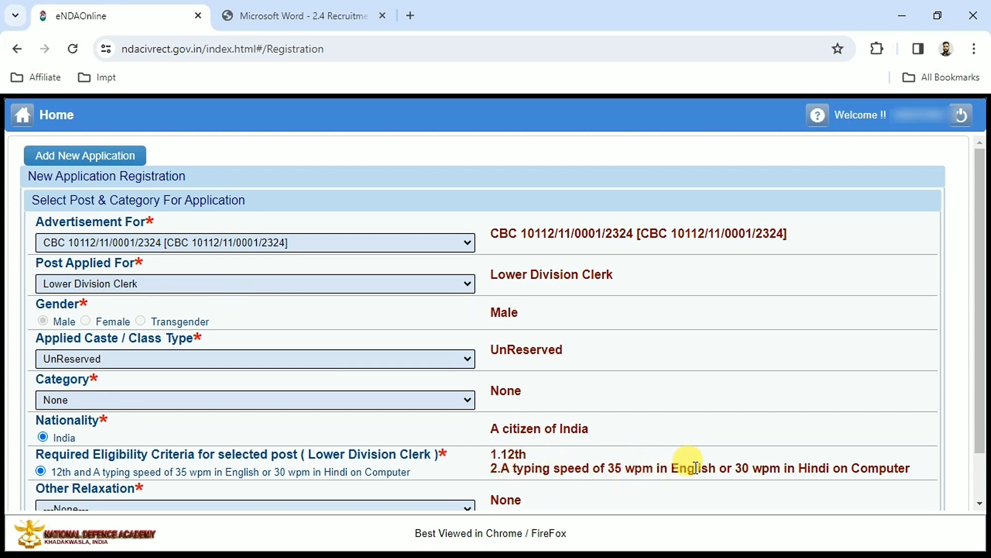
# Step: Choose no other relaxation for the Lower Division Clerk post, agree to the selections, and confirm creating the new application
pyautogui.click(733, 469)
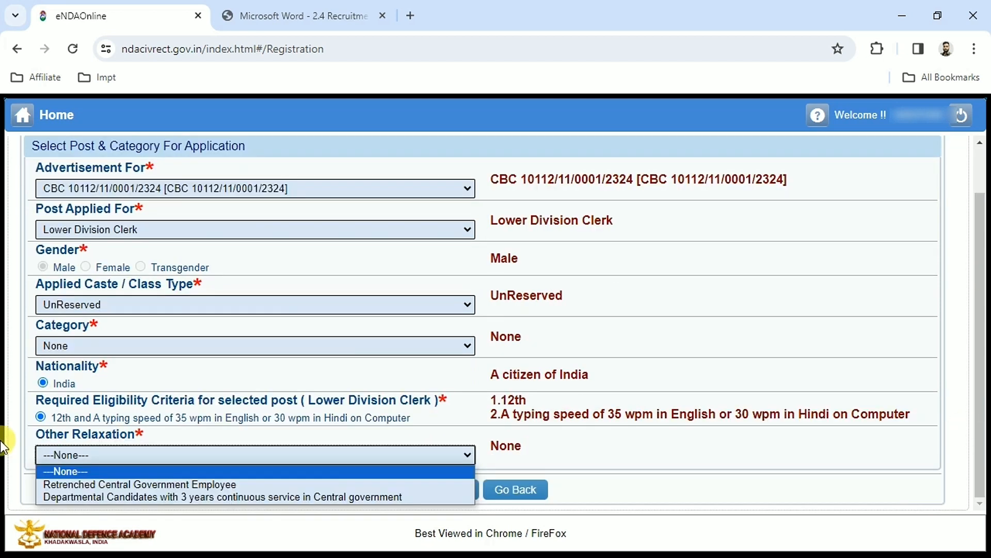
pyautogui.click(3, 441)
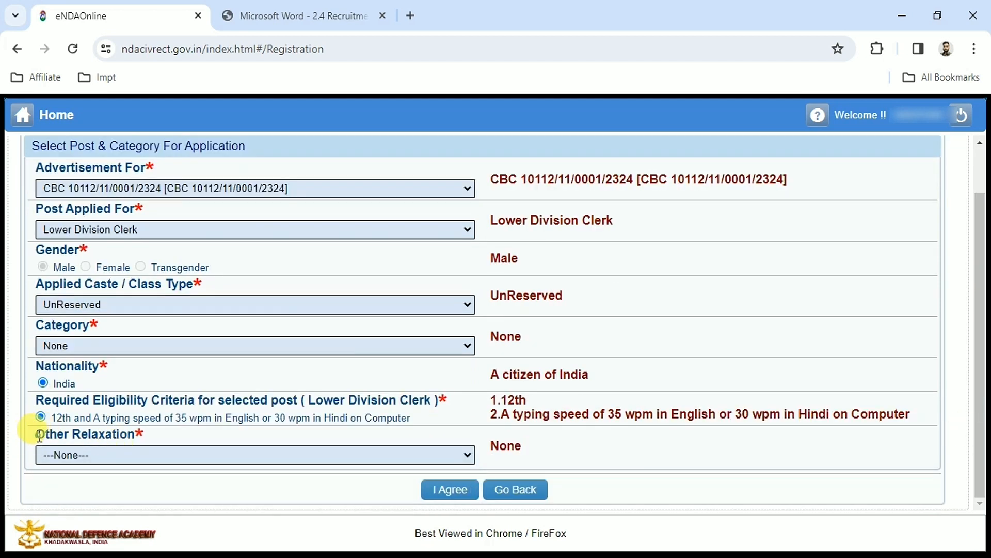
pyautogui.click(116, 455)
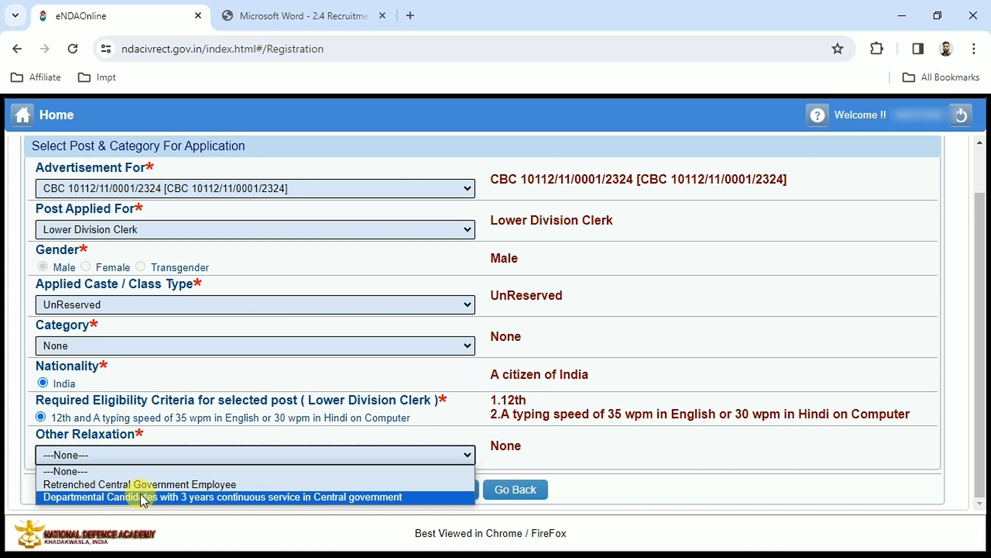
pyautogui.click(66, 469)
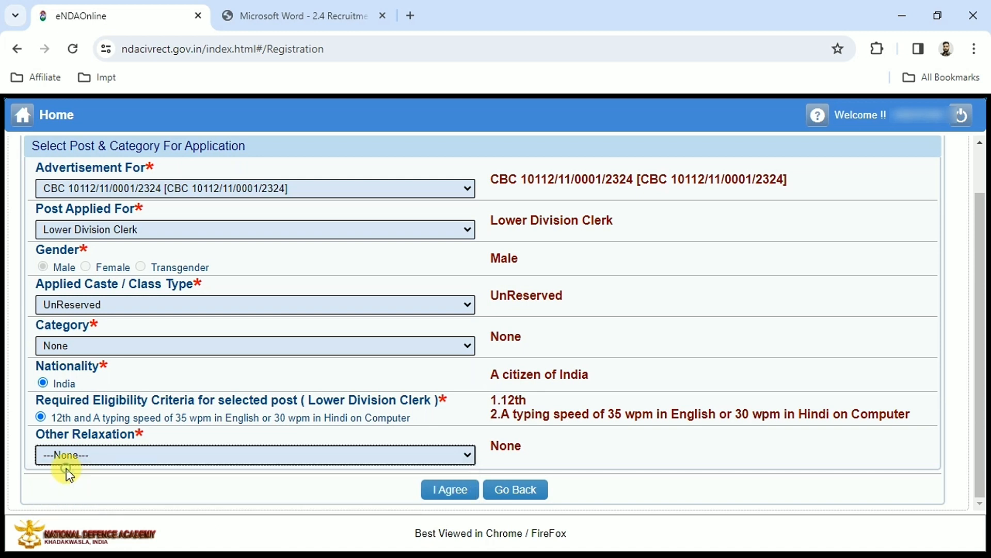
pyautogui.click(446, 494)
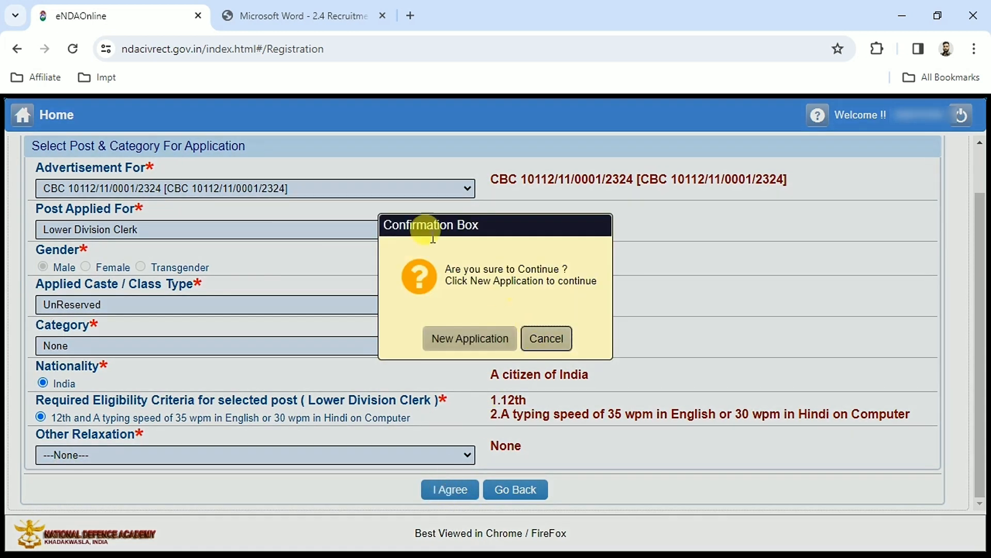
pyautogui.click(468, 341)
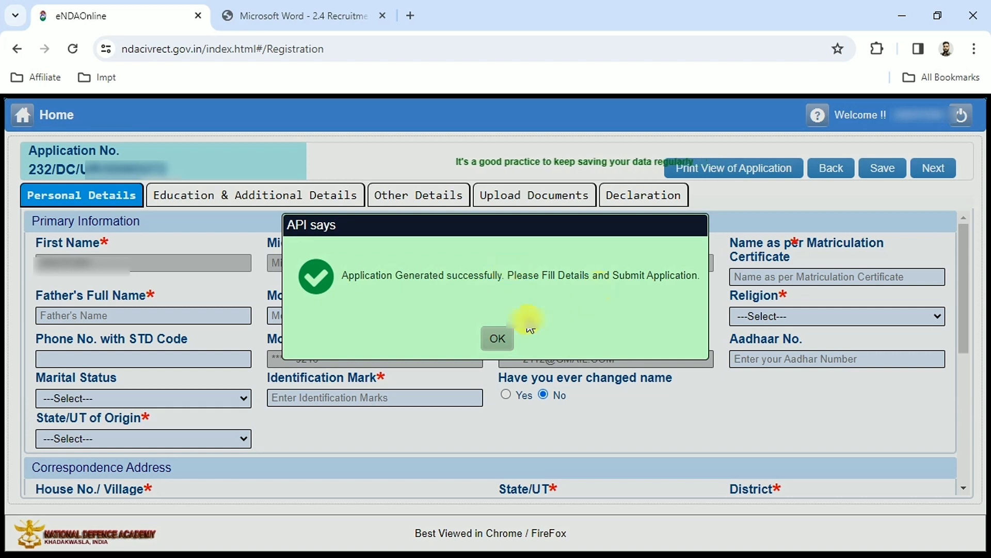
pyautogui.click(495, 339)
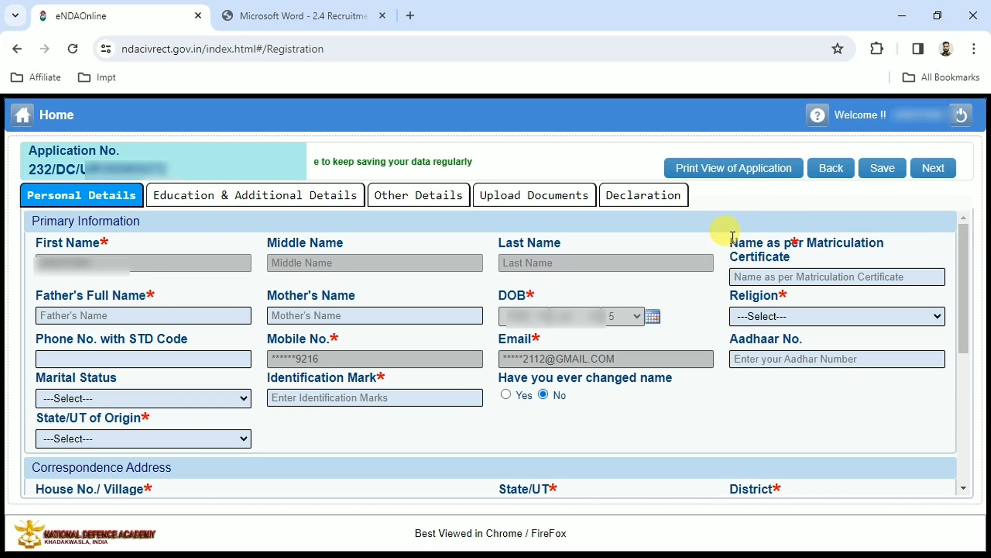
# Step: Set the religion to HINDU and the marital status to Single in the primary information
pyautogui.click(766, 275)
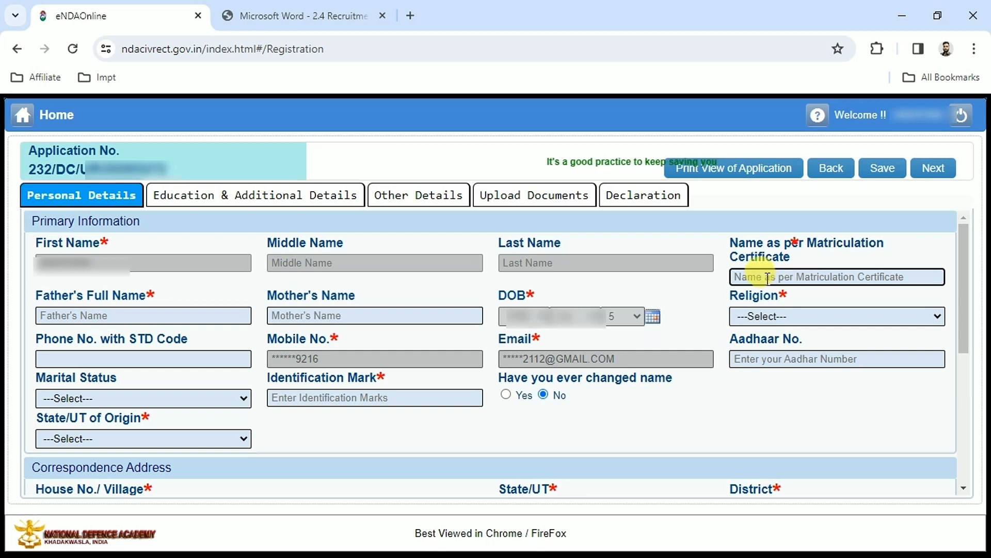
pyautogui.click(82, 298)
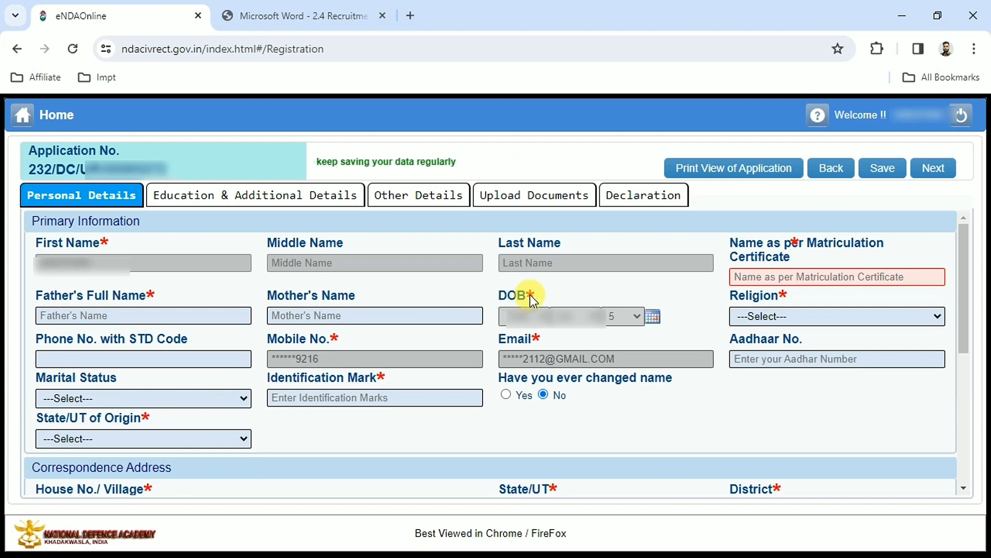
pyautogui.click(789, 320)
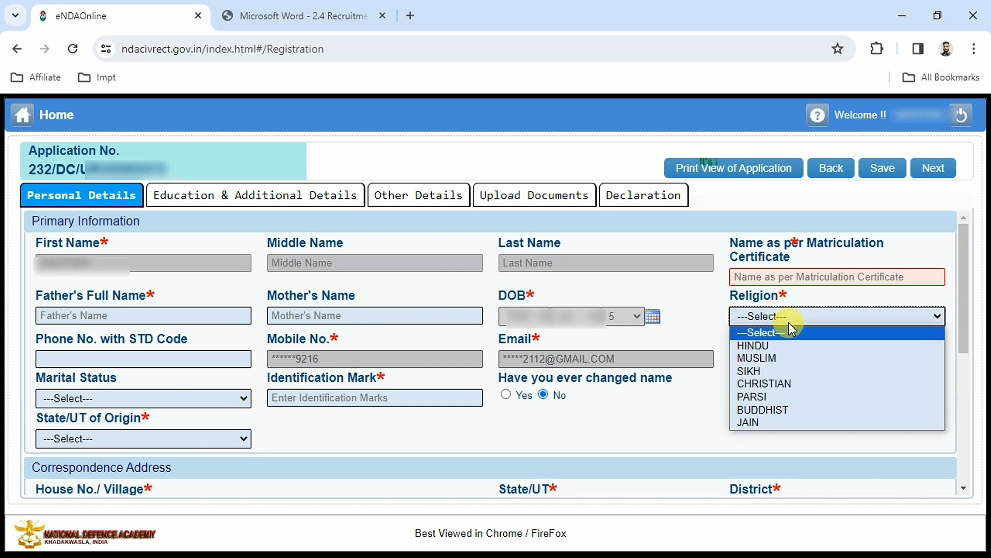
pyautogui.click(770, 345)
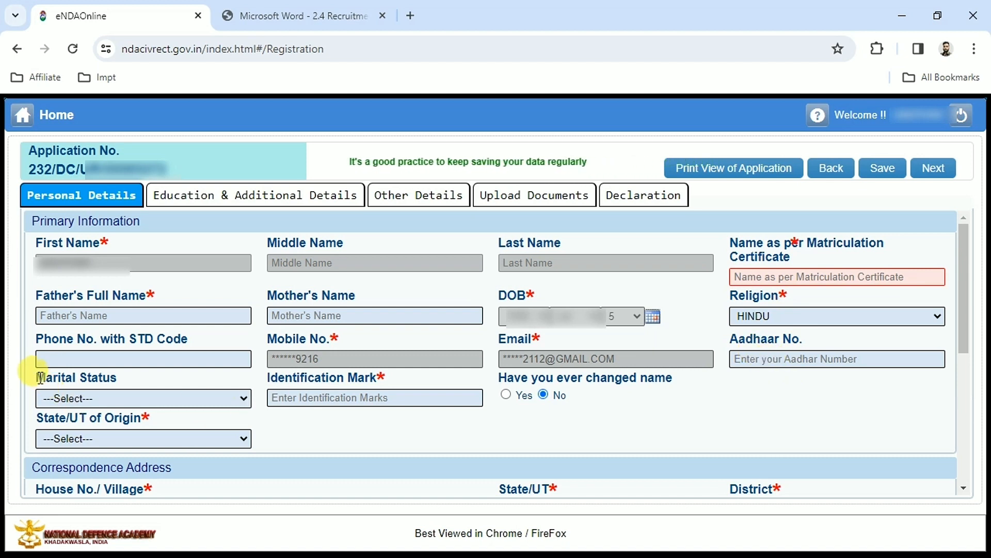
pyautogui.click(84, 400)
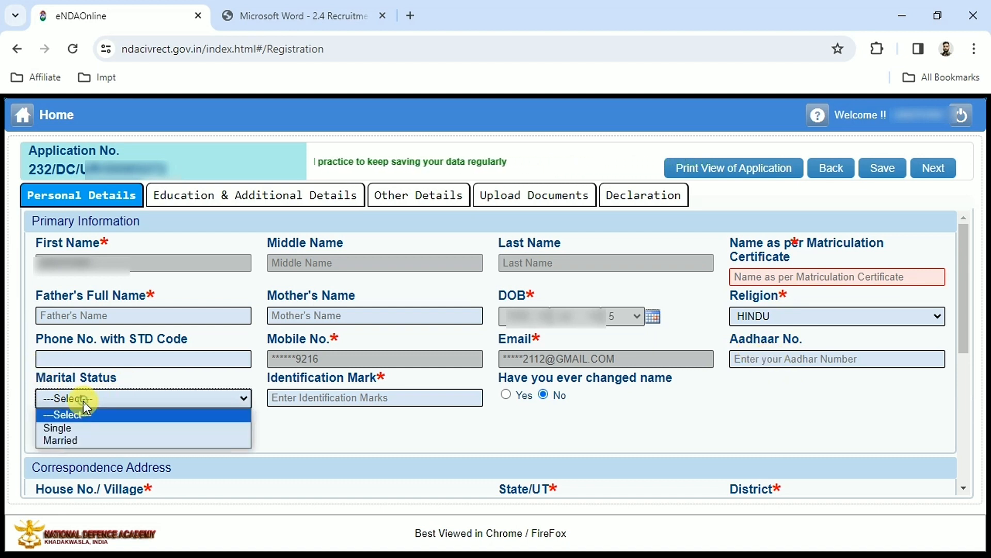
pyautogui.click(76, 428)
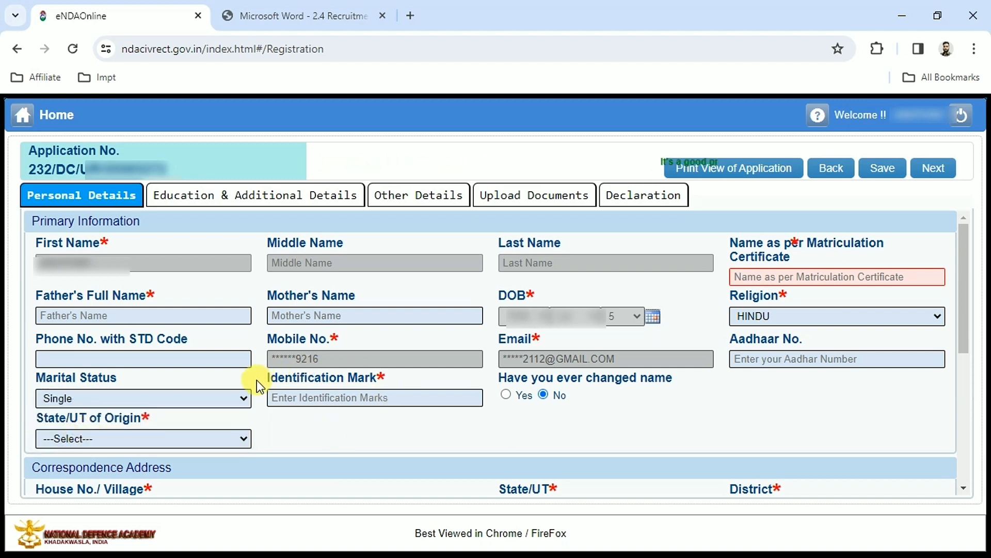
# Step: Enter the identification mark "A CUT MARK ON LEFT EYEBROW" and set the state of origin to UTTAR PRADESH
pyautogui.click(357, 396)
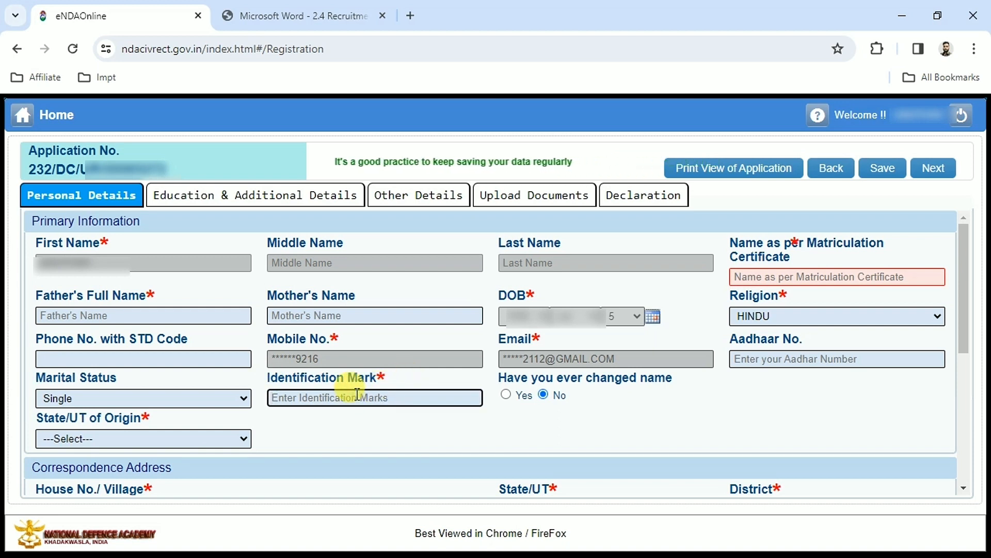
pyautogui.write('A CUT MARK ON LEFT EYEBROW')
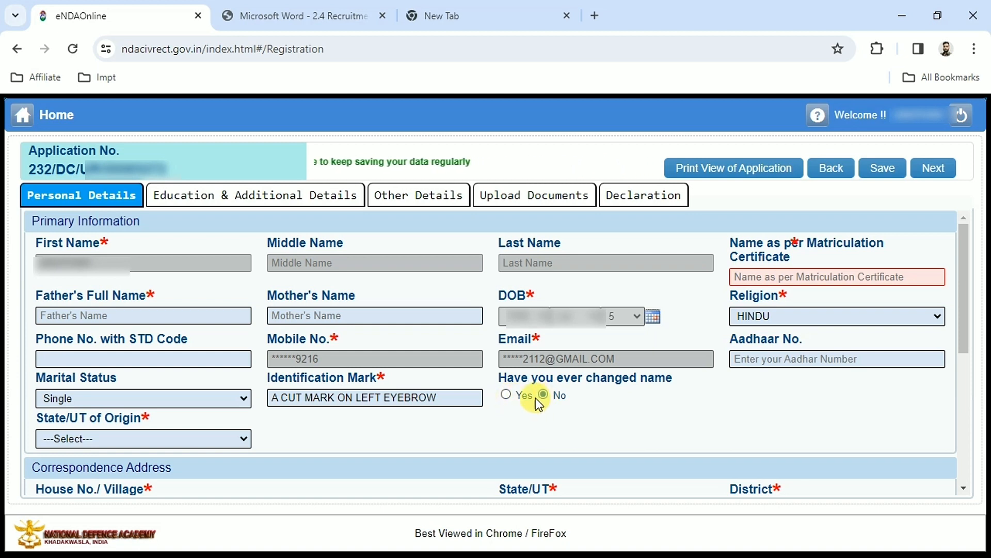
pyautogui.click(120, 440)
pyautogui.press('u')
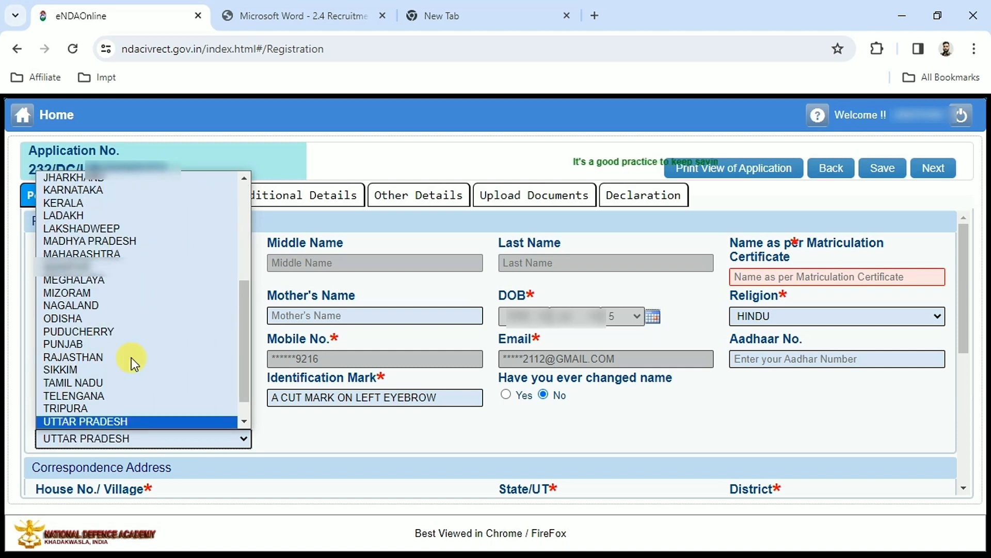
pyautogui.press('Return')
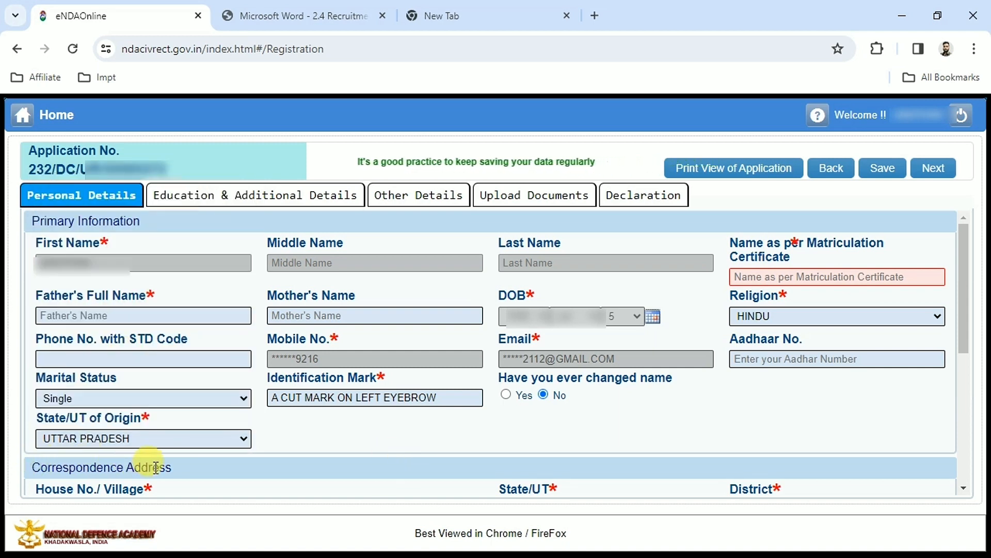
# Step: Fill in the correspondence address with state UTTAR PRADESH, district, post office and postal code, and use the same address as permanent address
pyautogui.scroll(-5, 155, 467)
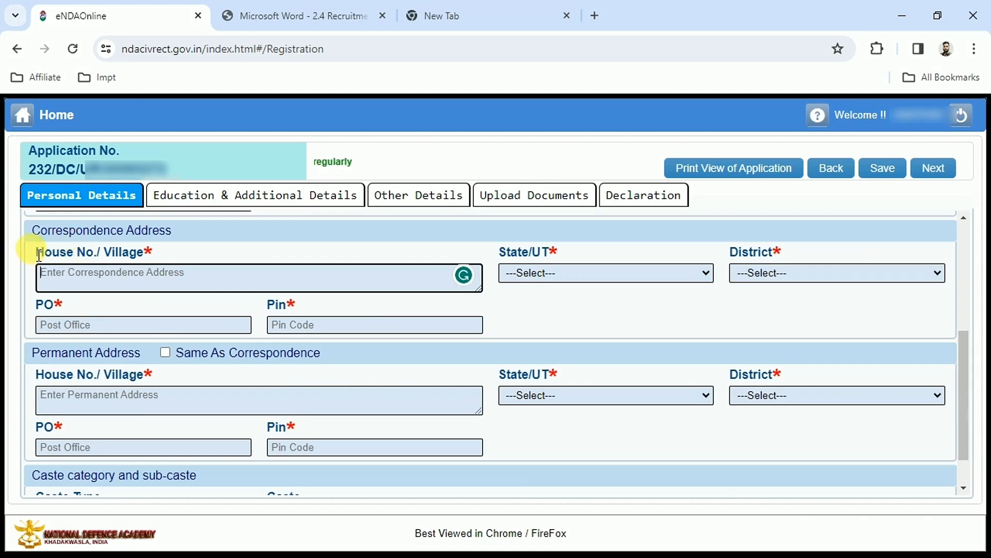
pyautogui.click(91, 274)
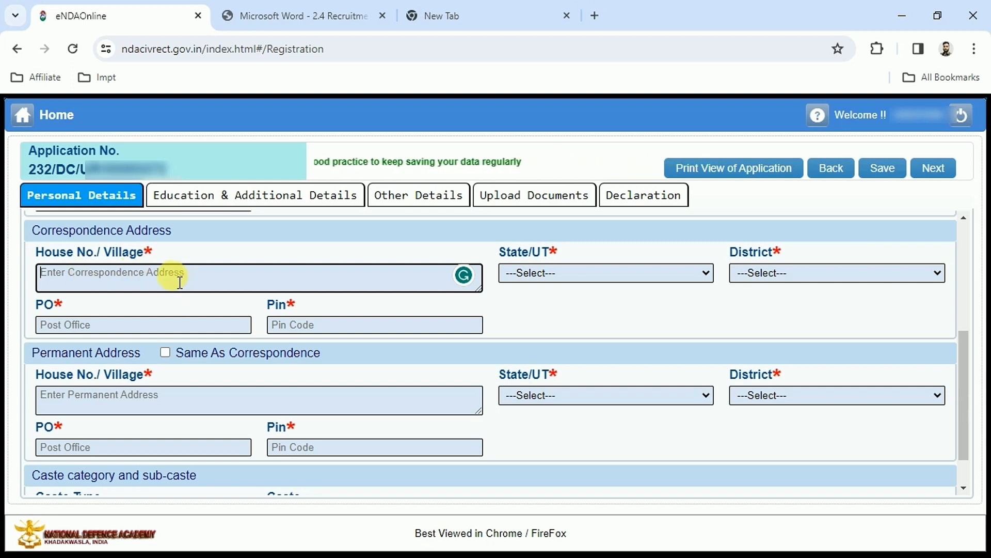
pyautogui.click(558, 275)
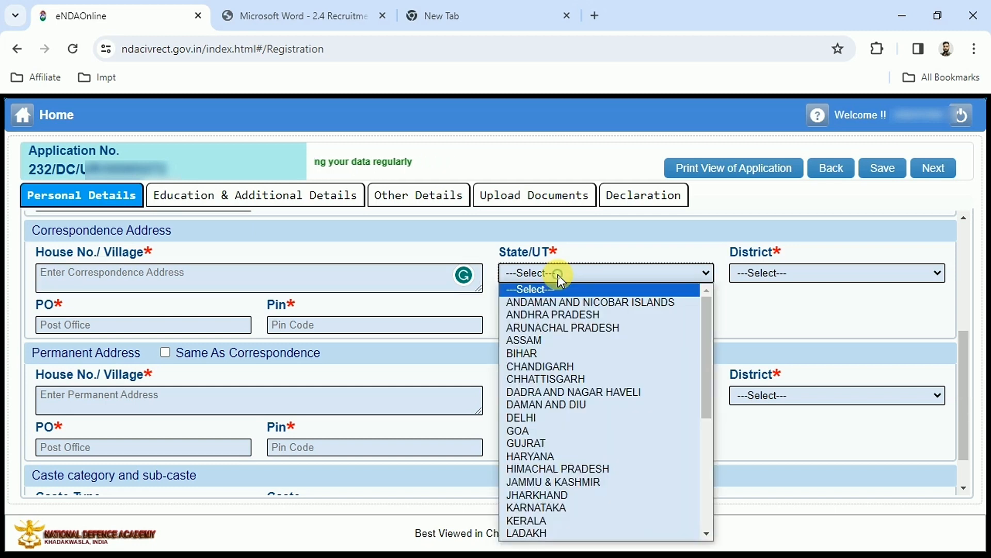
pyautogui.press('u')
pyautogui.press('Return')
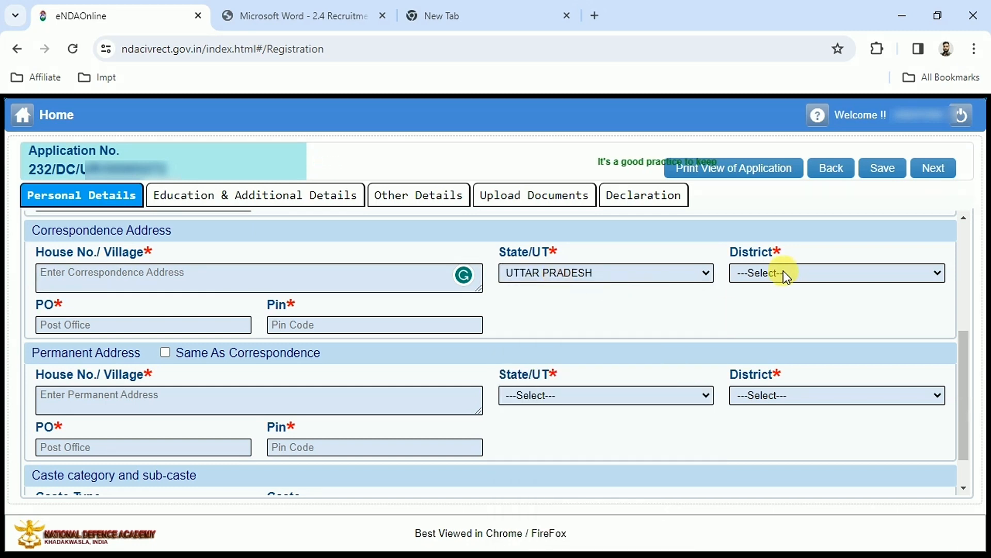
pyautogui.click(69, 324)
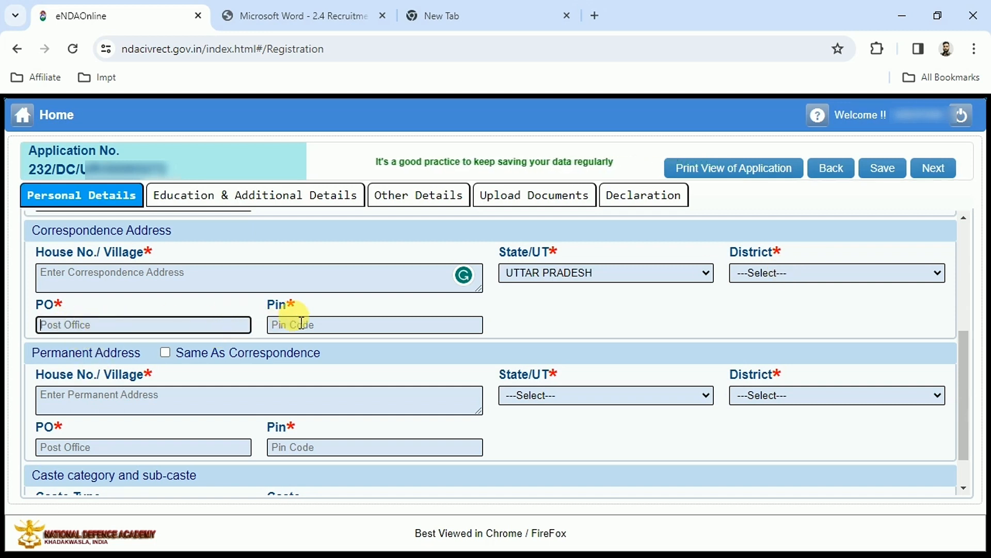
pyautogui.click(353, 329)
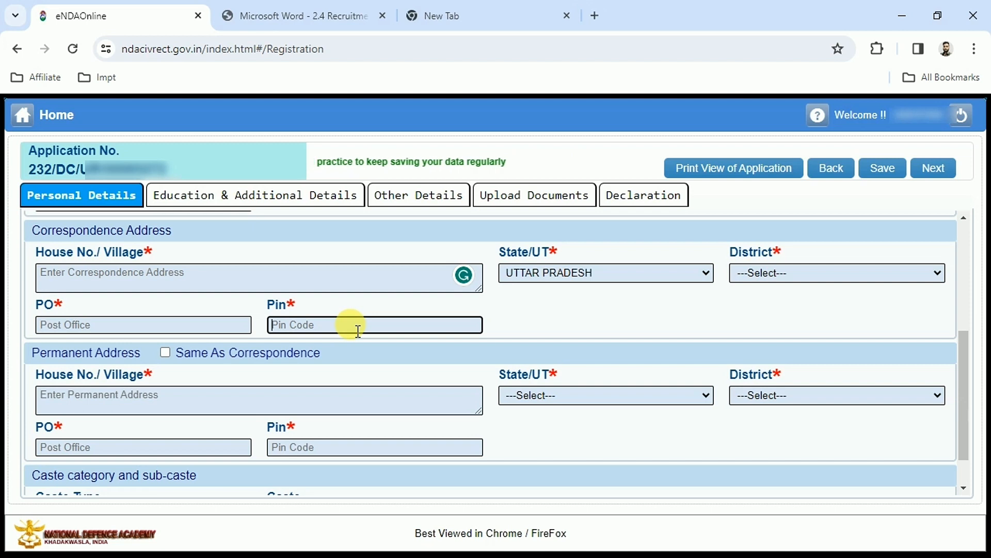
pyautogui.click(39, 355)
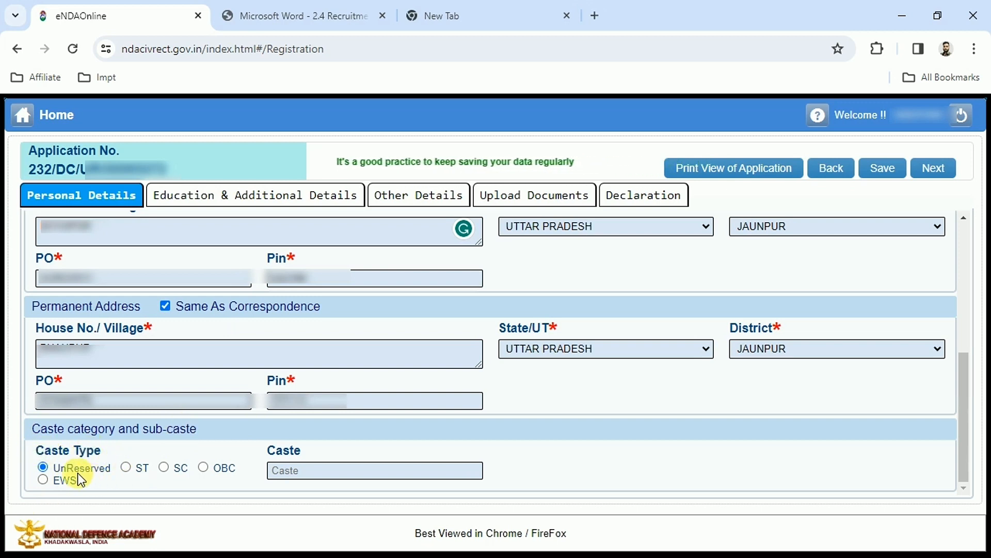
# Step: Set the caste type to OBC and open the caste field for entry
pyautogui.click(202, 467)
pyautogui.click(271, 448)
pyautogui.click(299, 471)
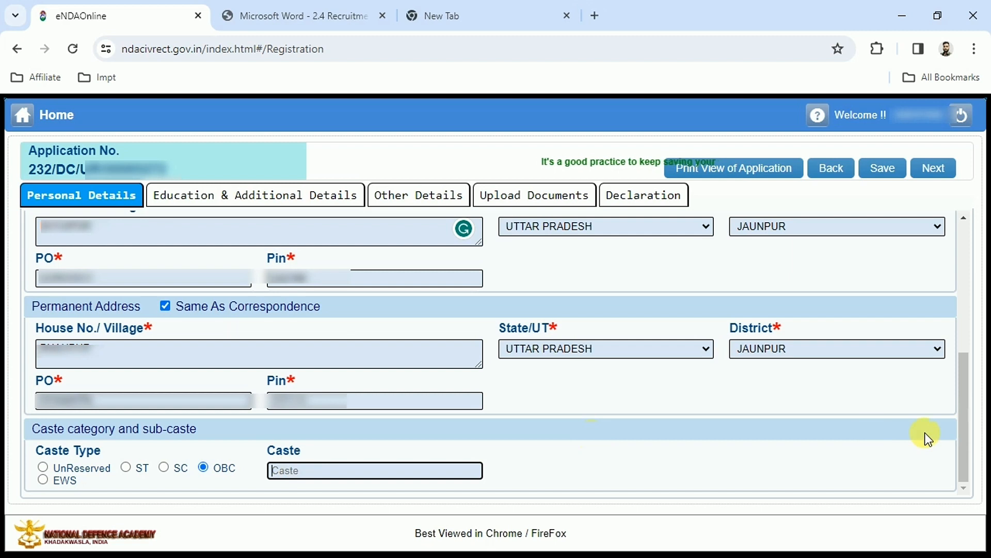
# Step: Save the personal details, acknowledge the confirmation and continue to the education and additional details section
pyautogui.scroll(1, 759, 371)
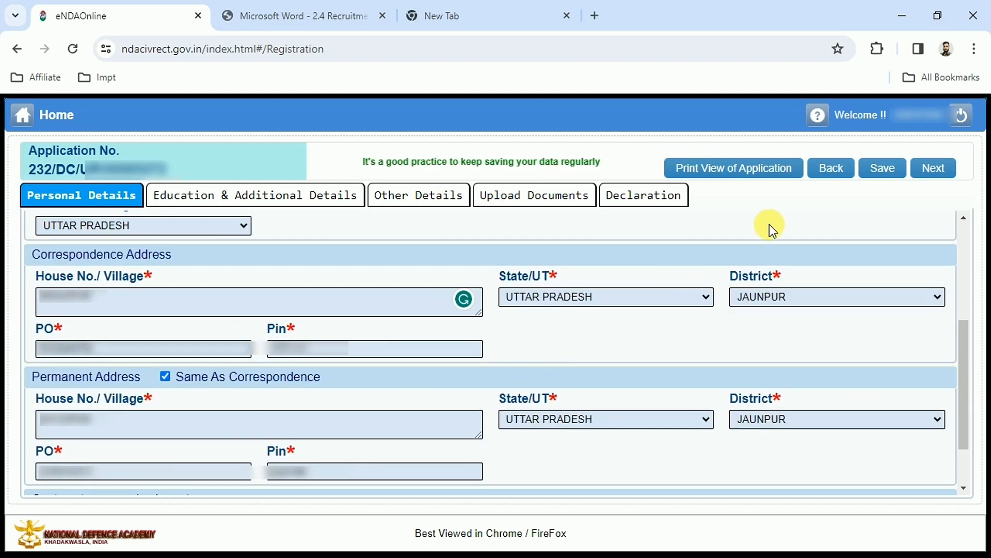
pyautogui.click(873, 175)
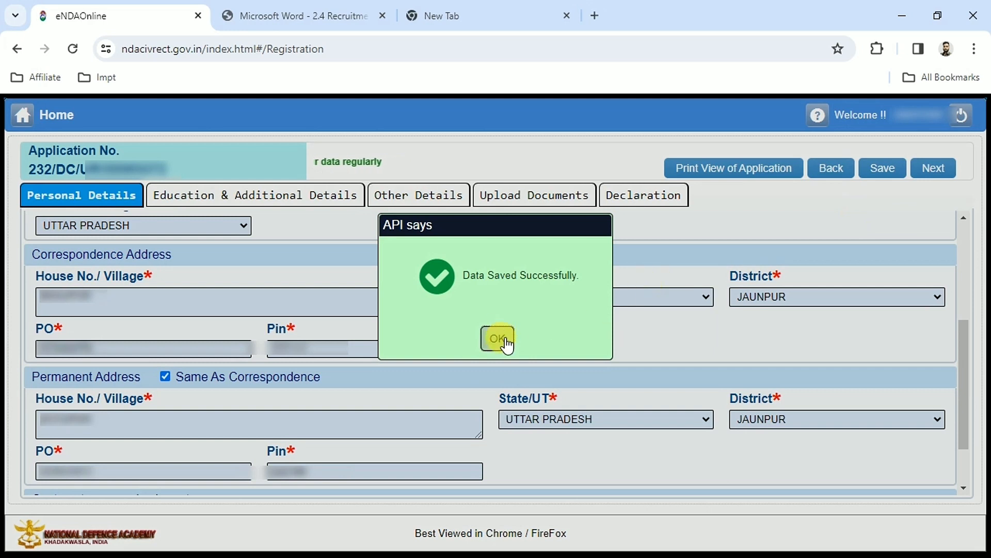
pyautogui.click(498, 339)
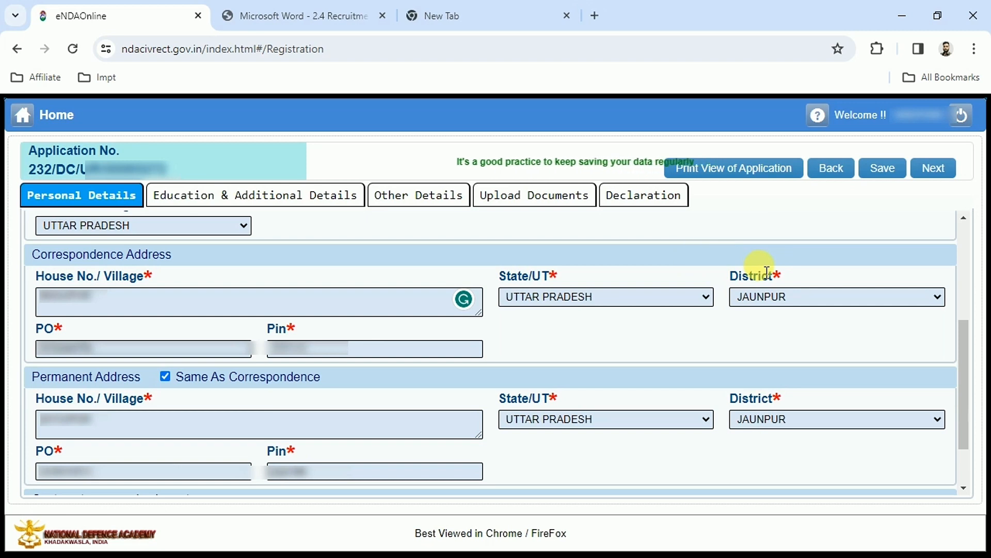
pyautogui.click(924, 181)
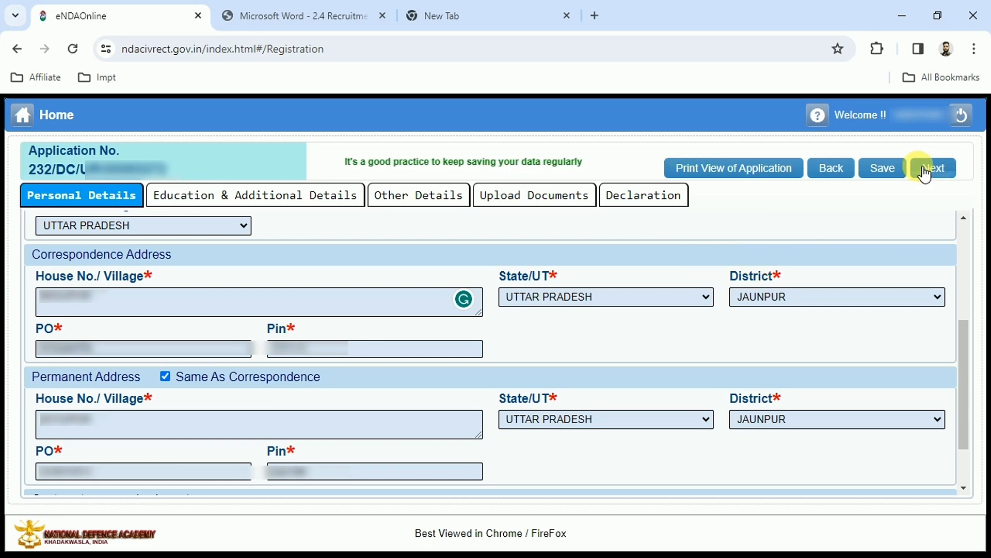
pyautogui.moveTo(960, 367); pyautogui.dragTo(967, 225)
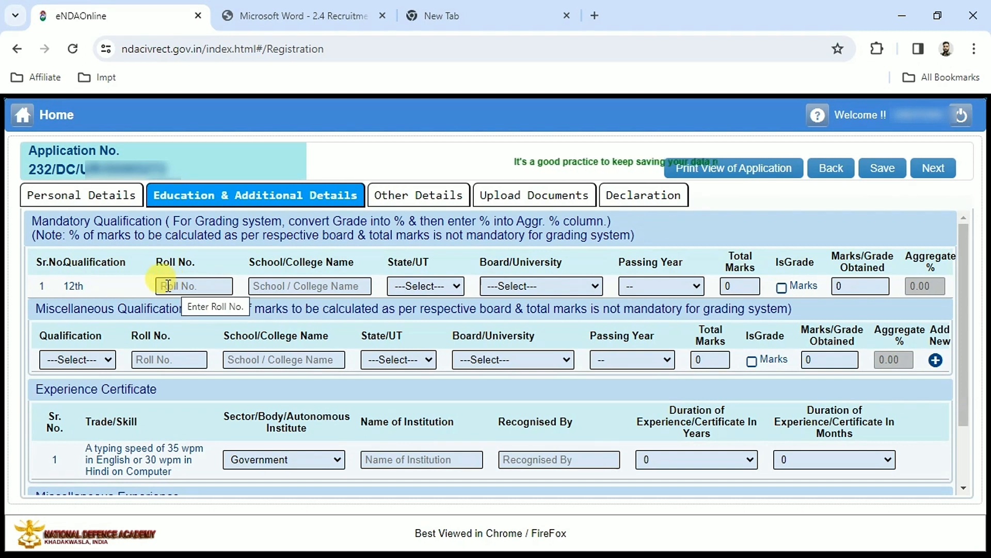
# Step: For the 12th qualification, set the state to UTTAR PRADESH and the board to Uttar Pradesh Board of High School and Intermediate Education
pyautogui.click(71, 285)
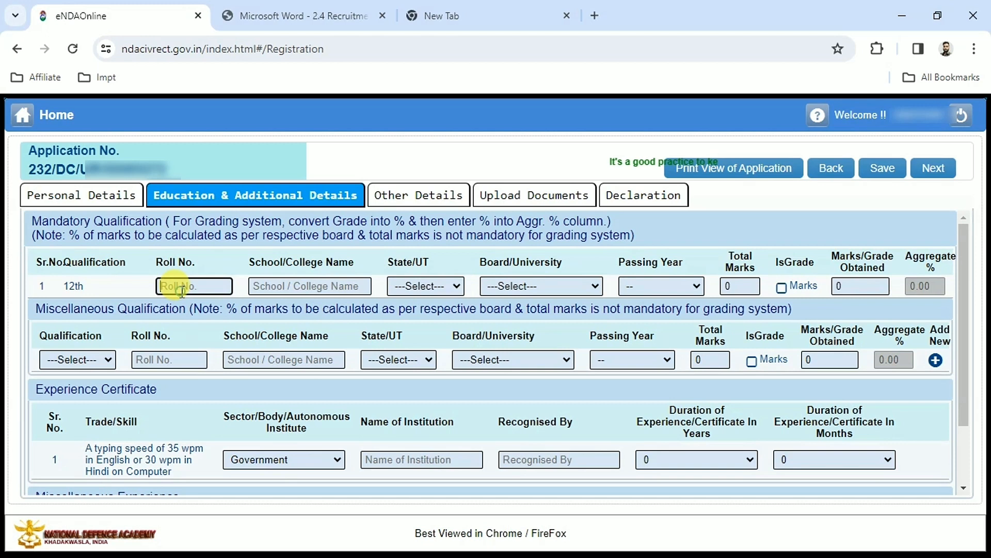
pyautogui.click(295, 287)
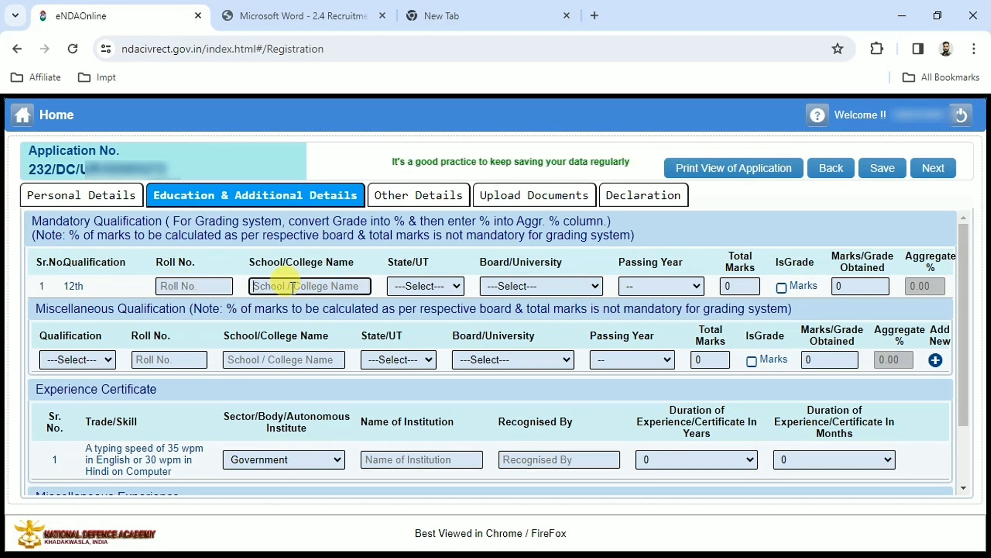
pyautogui.click(419, 292)
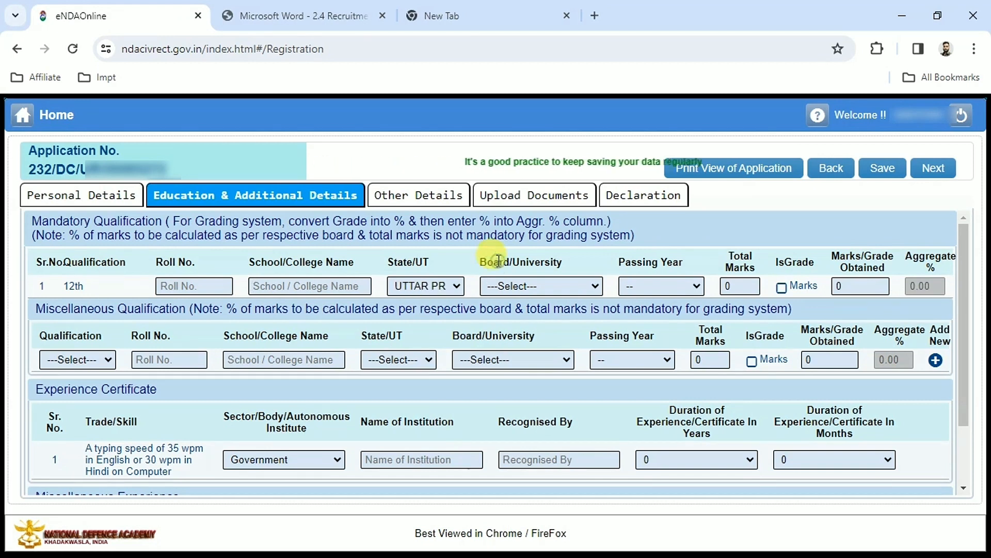
pyautogui.click(528, 283)
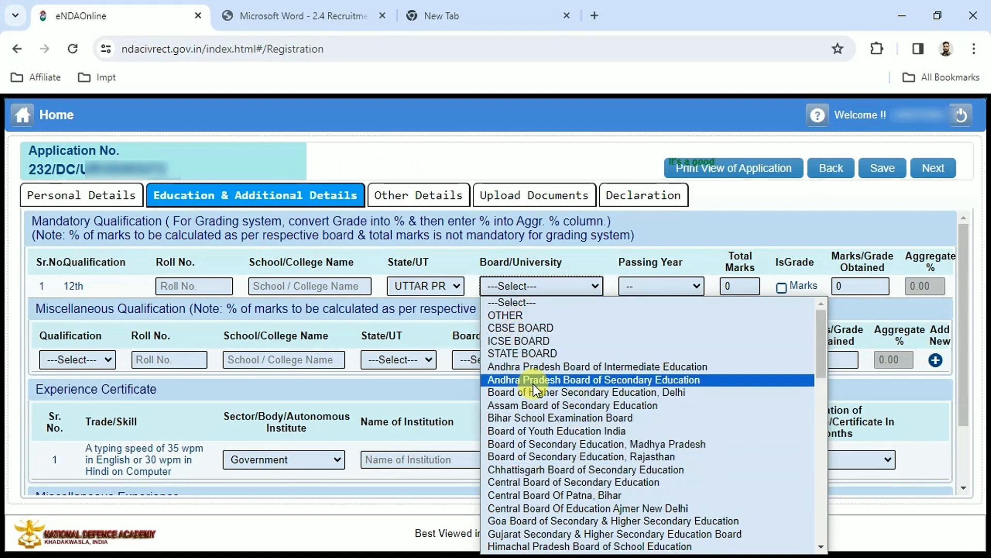
pyautogui.press('u')
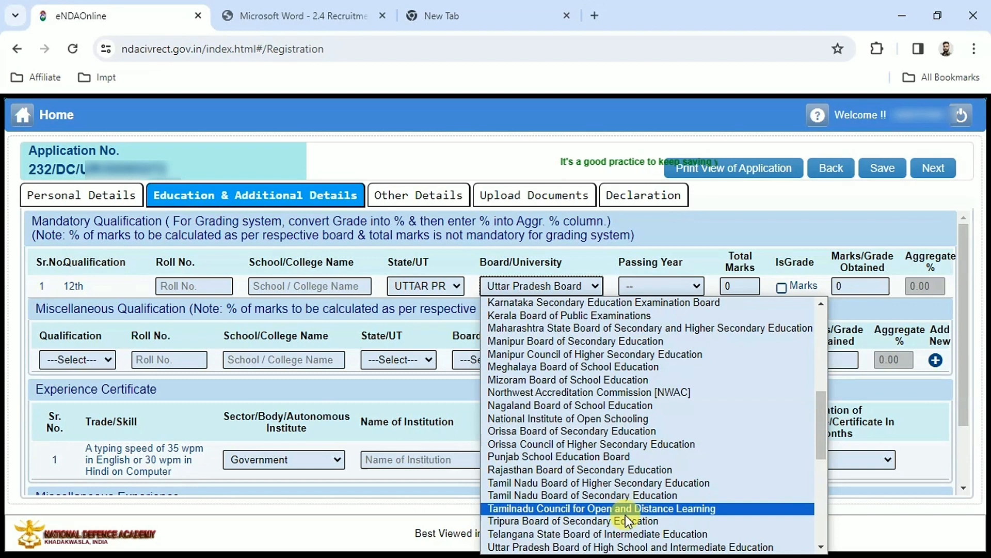
pyautogui.click(738, 549)
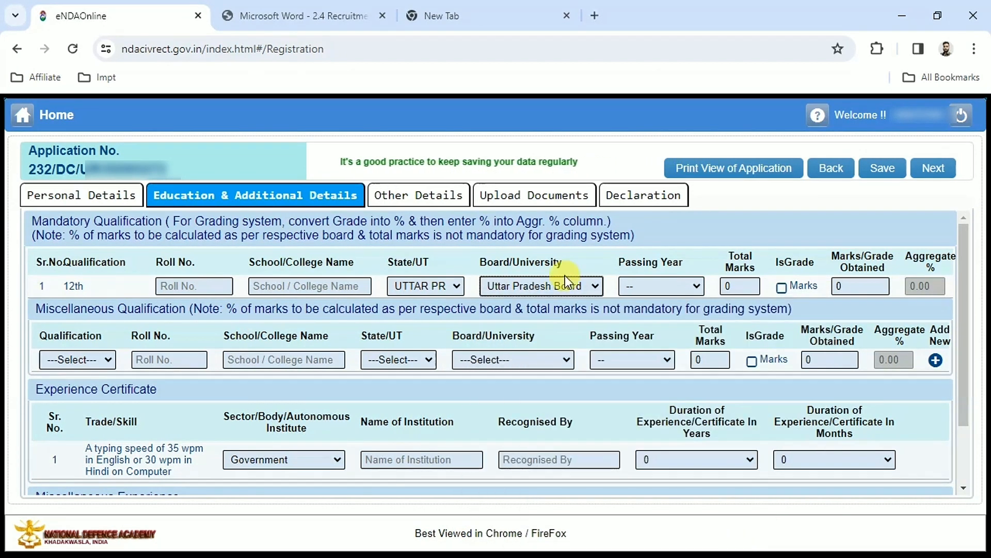
# Step: Try OTHER as the board for the 12th qualification and switch back to the Uttar Pradesh Board
pyautogui.click(528, 286)
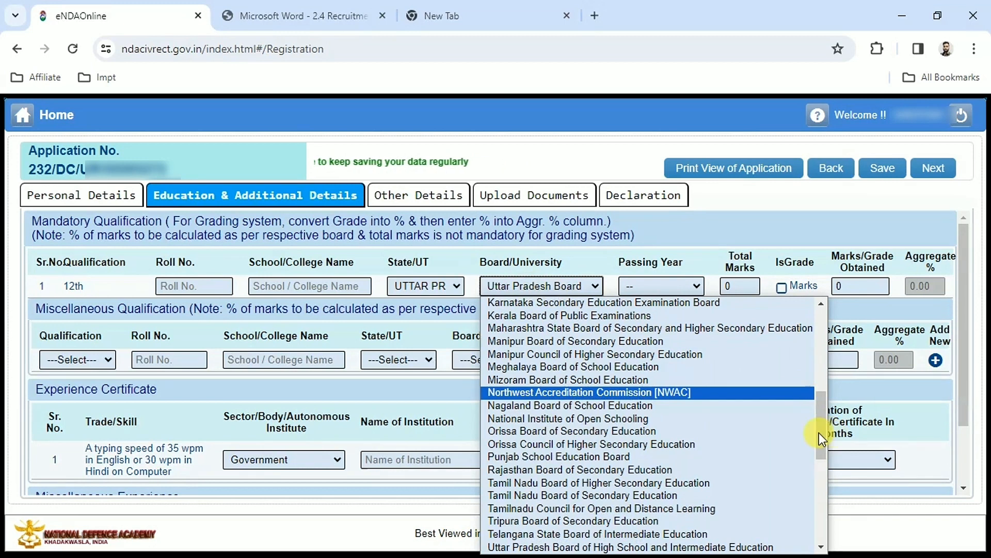
pyautogui.moveTo(819, 432); pyautogui.dragTo(808, 293)
pyautogui.click(508, 325)
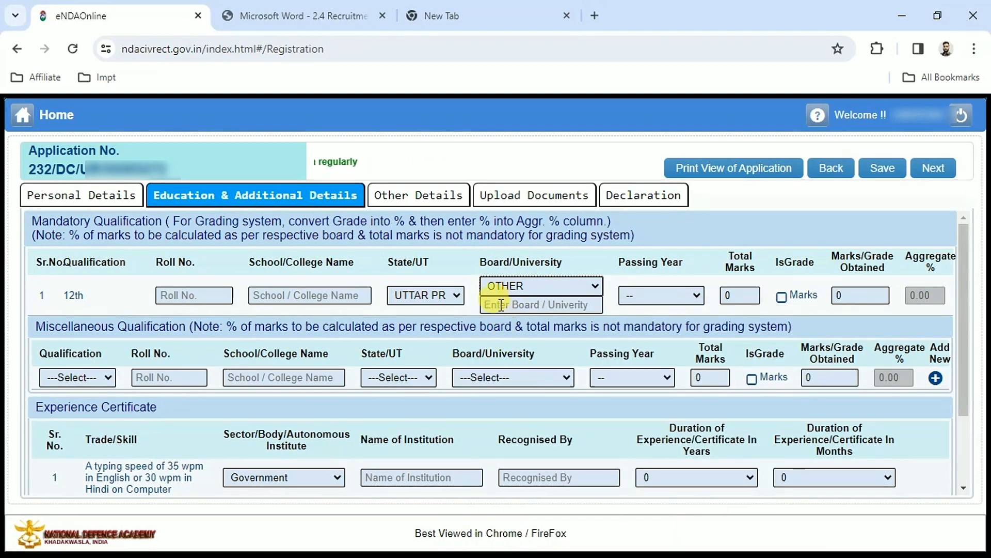
pyautogui.click(536, 288)
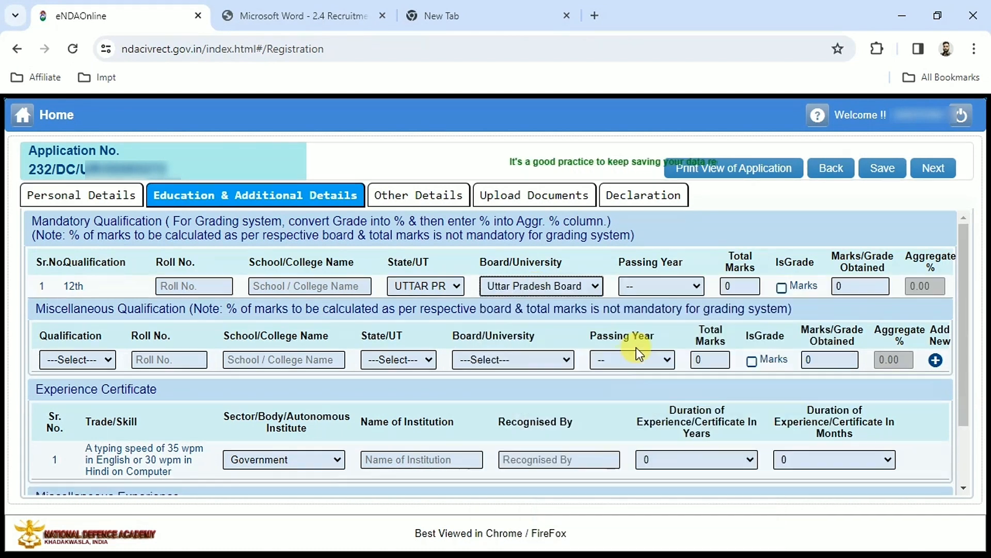
# Step: Set the 12th passing year to 2016, the total marks to 500 and the marks obtained to 484
pyautogui.click(673, 292)
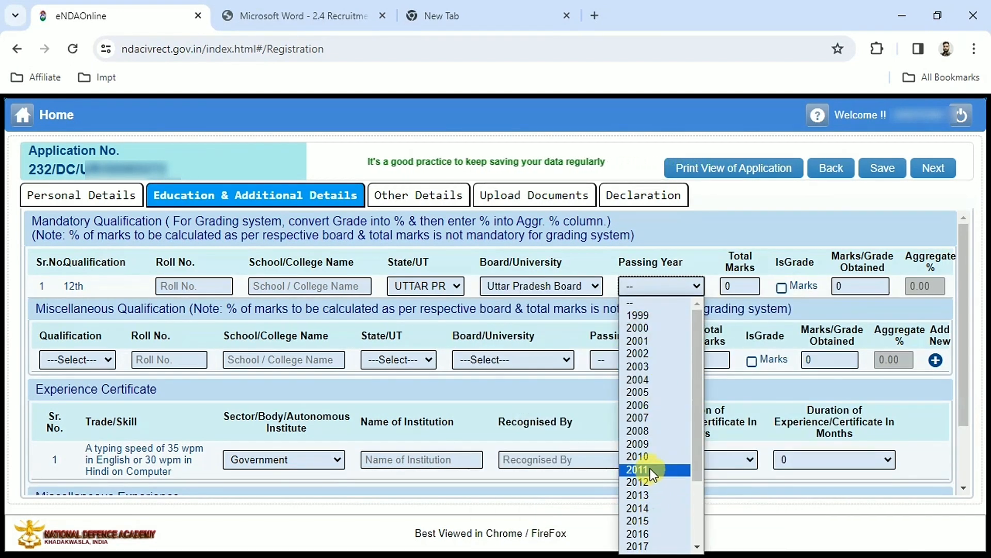
pyautogui.click(640, 533)
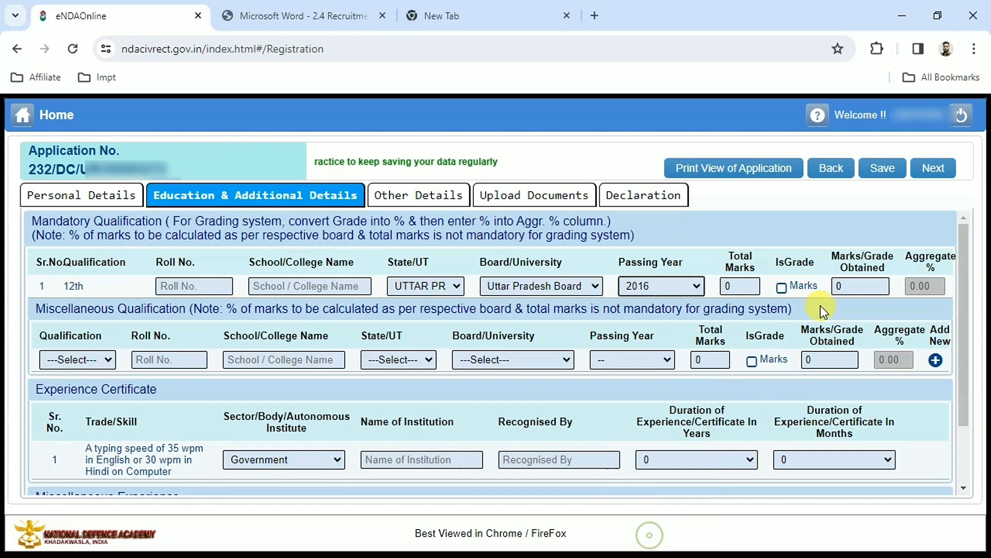
pyautogui.moveTo(748, 285); pyautogui.dragTo(730, 260)
pyautogui.press('BackSpace')
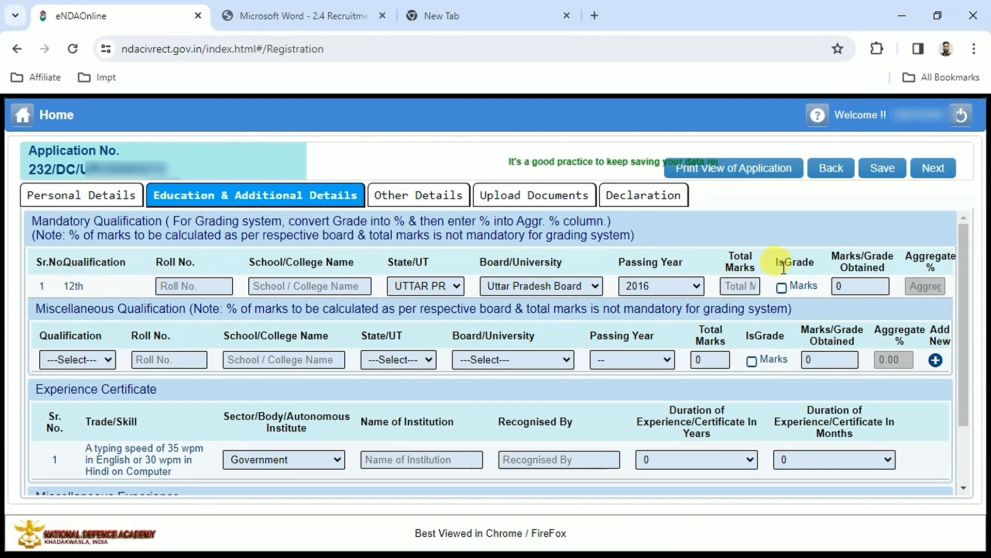
pyautogui.click(732, 286)
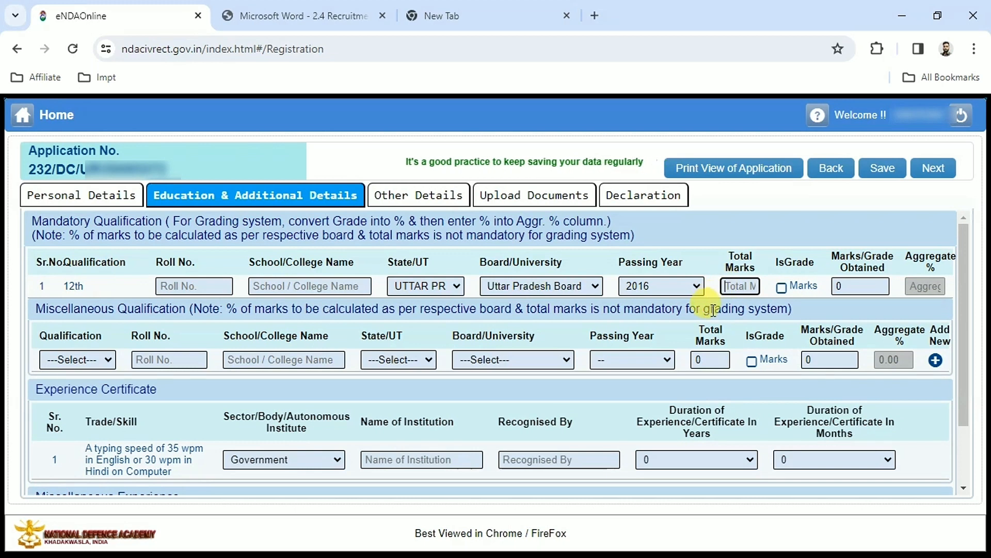
pyautogui.write('500')
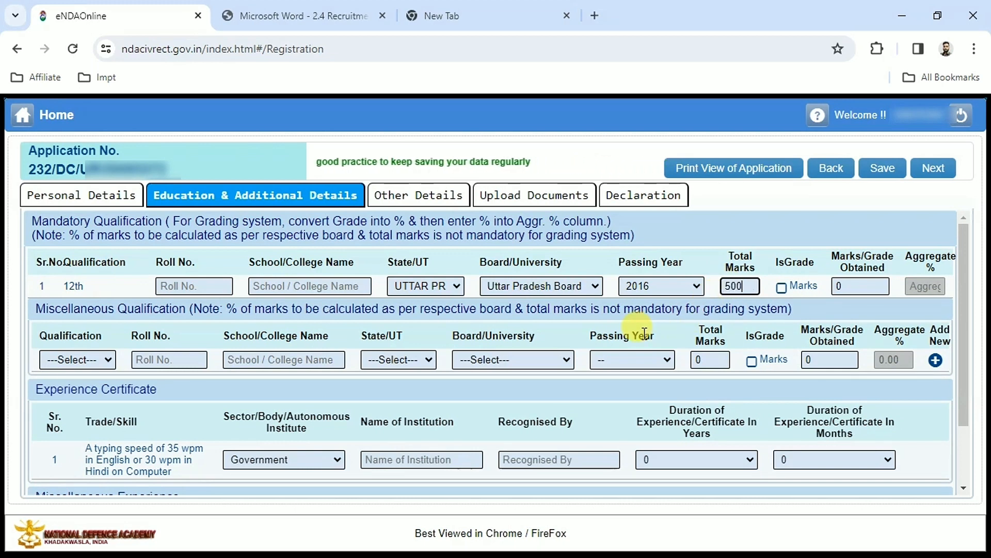
pyautogui.click(753, 253)
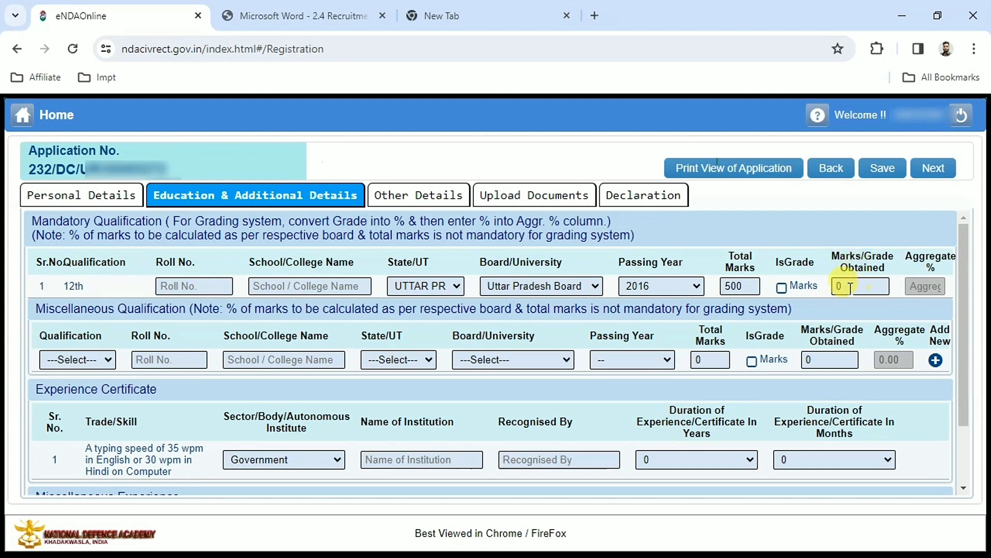
pyautogui.write('484')
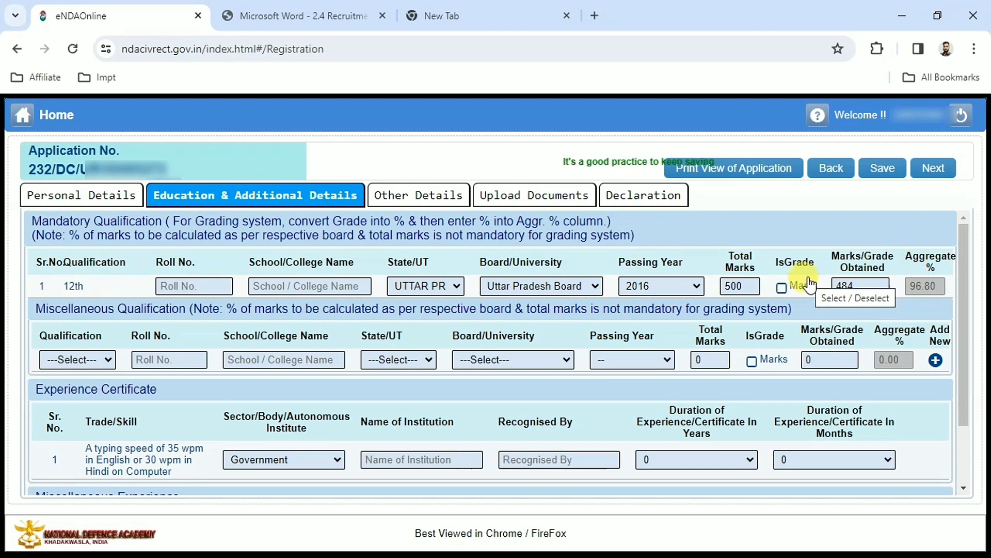
# Step: Try the grade option for the 12th result and switch it back to marks
pyautogui.click(782, 287)
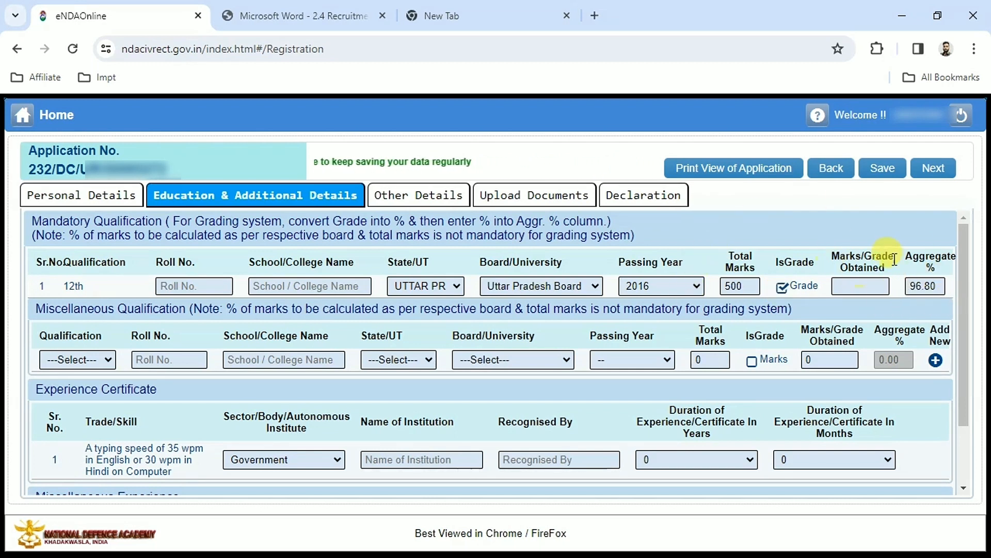
pyautogui.click(783, 290)
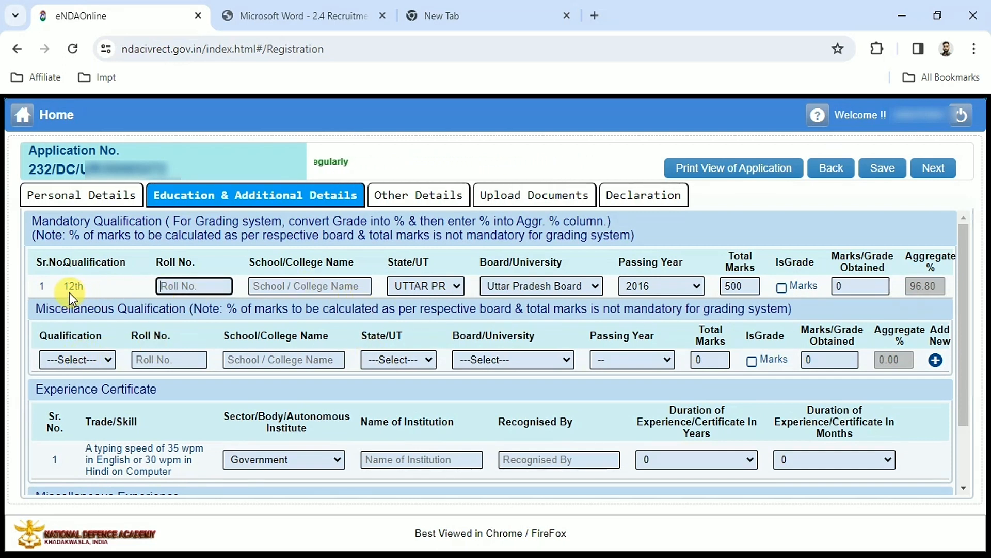
# Step: Examine which qualifications can be chosen in the miscellaneous qualification row
pyautogui.click(92, 358)
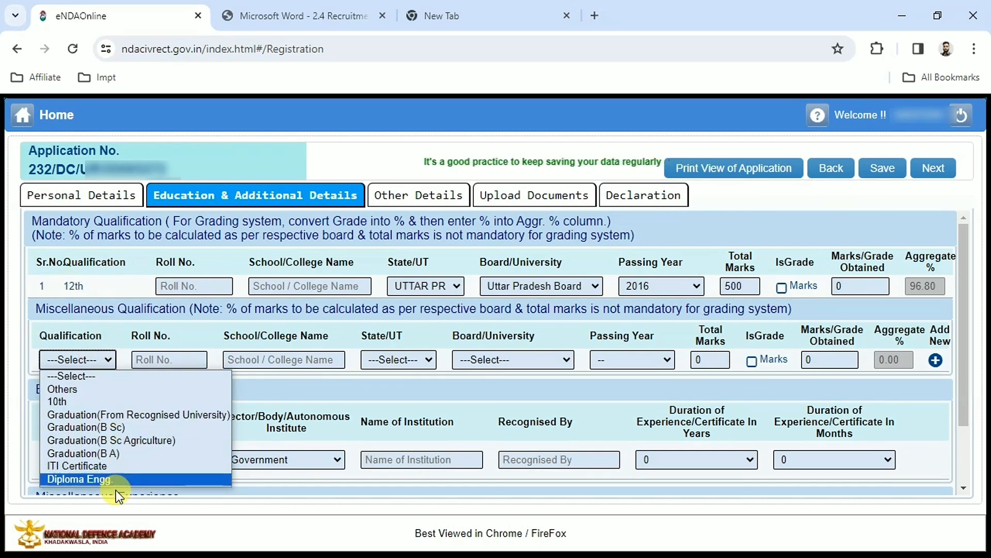
pyautogui.click(408, 388)
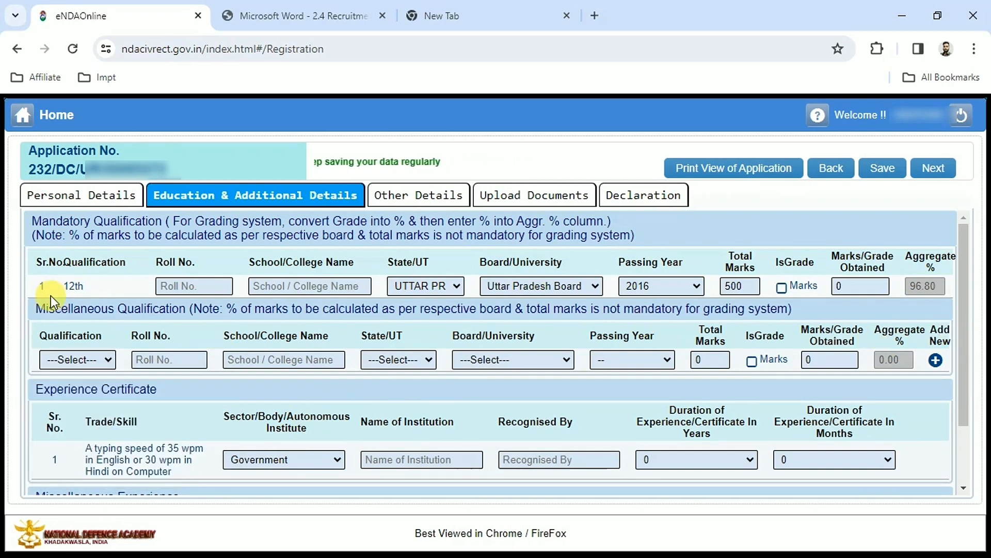
pyautogui.click(63, 281)
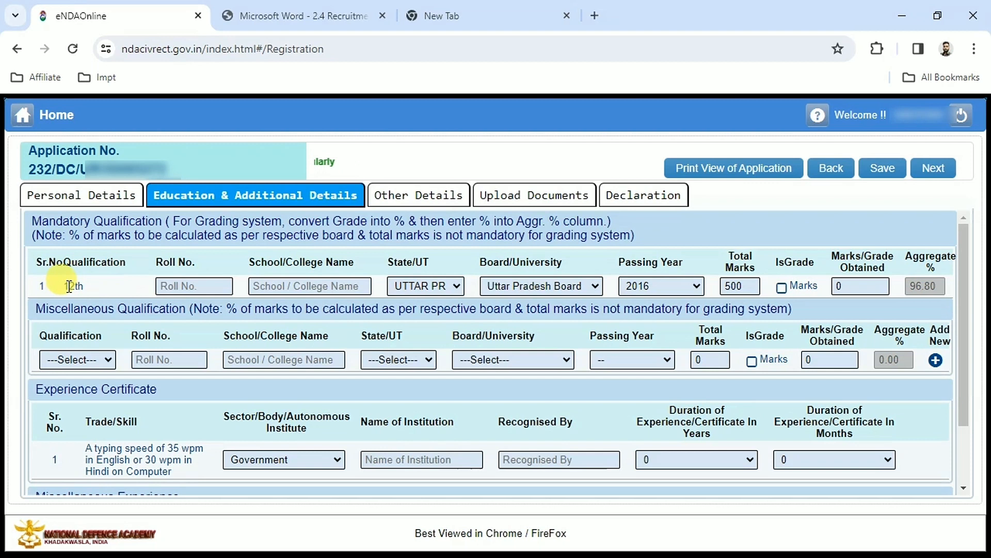
# Step: Save the education details and the other details, and acknowledge the confirmation
pyautogui.click(881, 169)
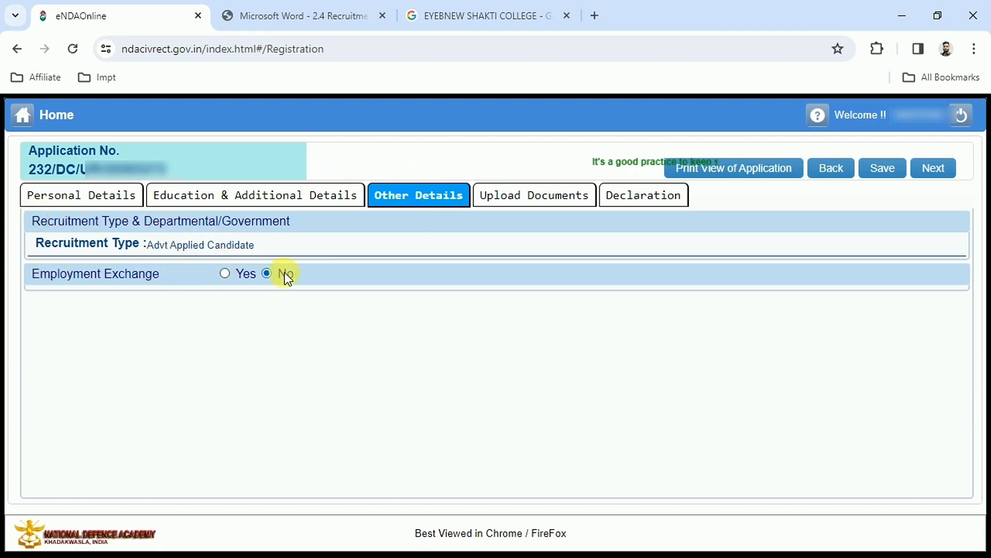
pyautogui.click(890, 175)
pyautogui.click(497, 338)
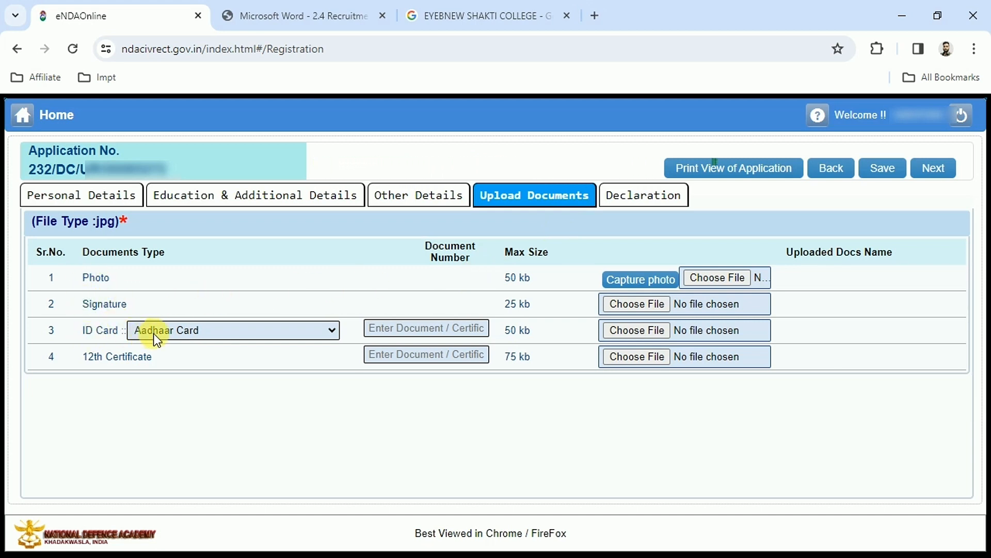
# Step: Examine the ID card type options, maximum file sizes and document number fields for the required uploads
pyautogui.click(175, 336)
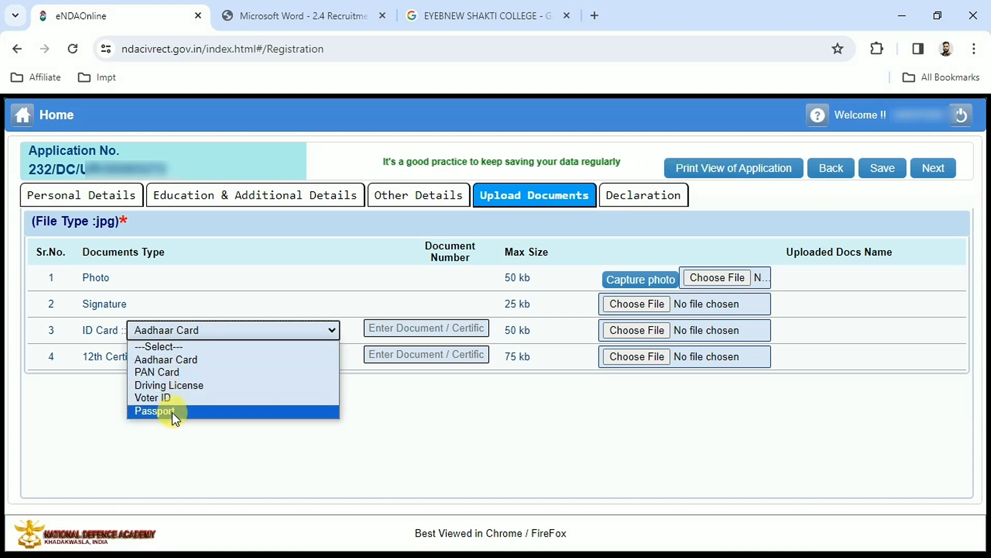
pyautogui.click(255, 213)
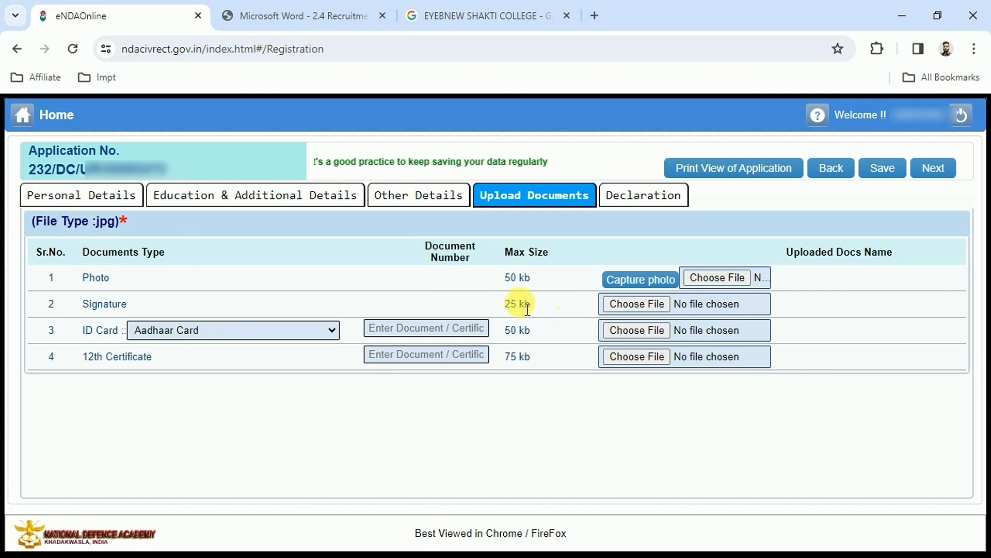
pyautogui.click(507, 330)
pyautogui.click(506, 356)
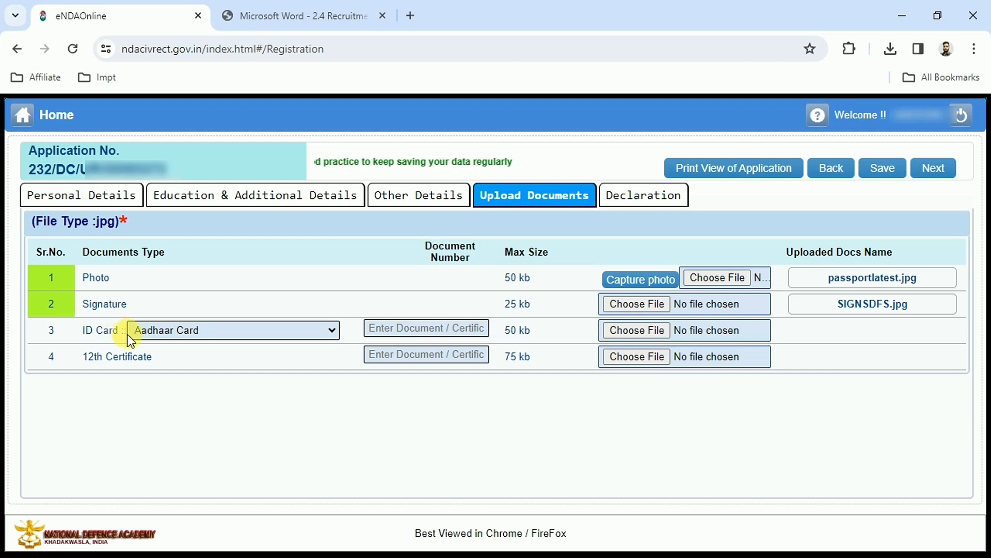
pyautogui.click(393, 328)
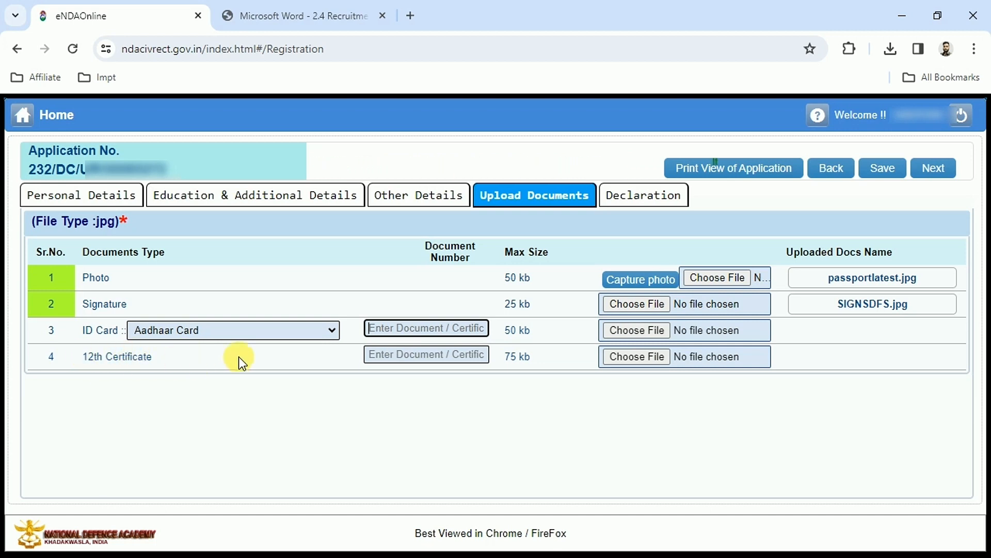
pyautogui.click(389, 355)
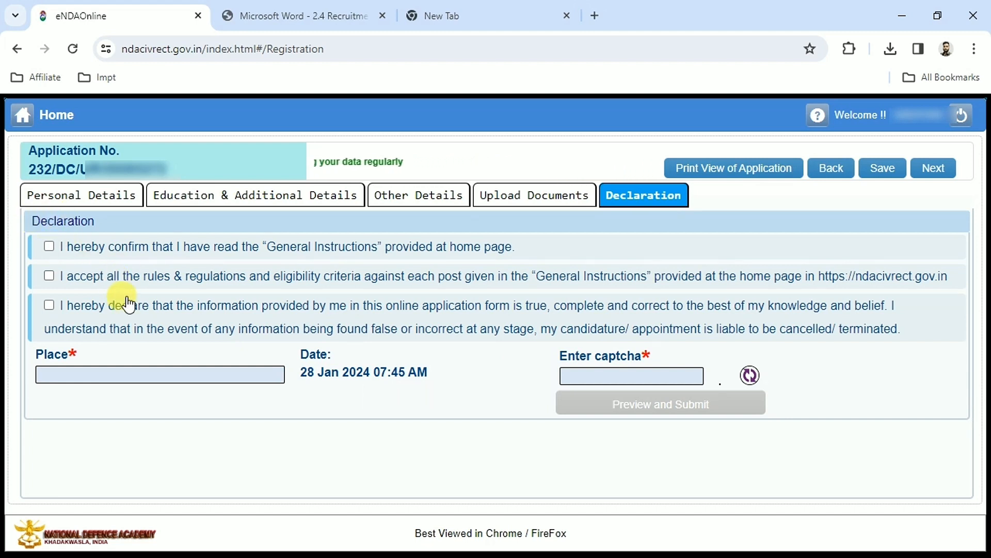
# Step: Accept all three declarations on the general instructions, the eligibility rules and the correctness of the information provided
pyautogui.click(84, 247)
pyautogui.click(82, 279)
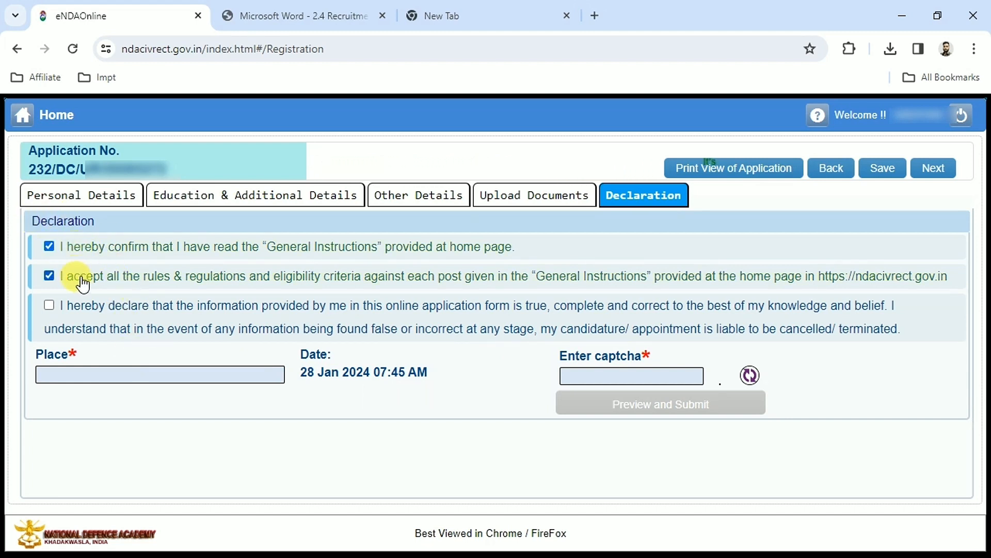
pyautogui.click(92, 314)
# Step: Fill in the place and a freshly loaded captcha, and open the preview of the application for submission
pyautogui.click(154, 373)
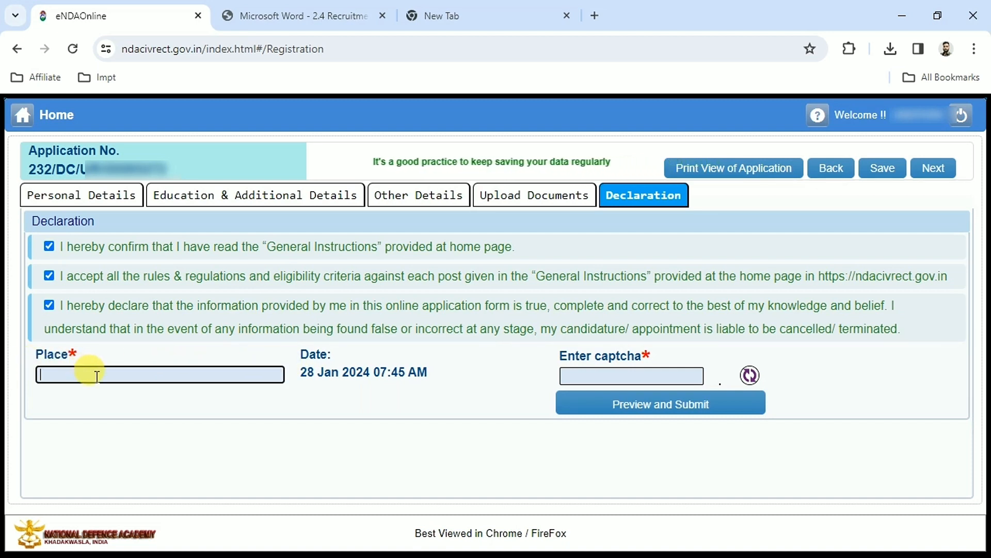
pyautogui.click(596, 378)
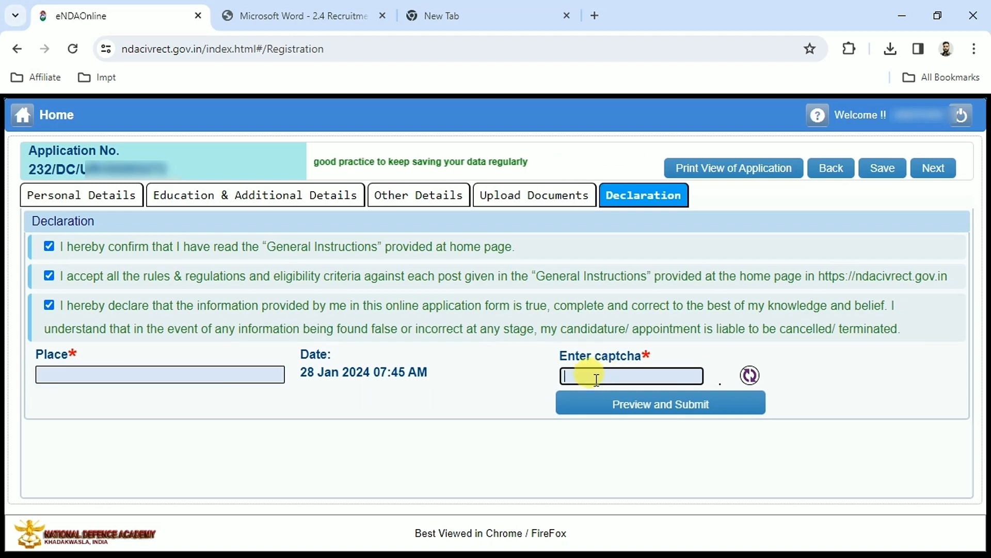
pyautogui.click(750, 375)
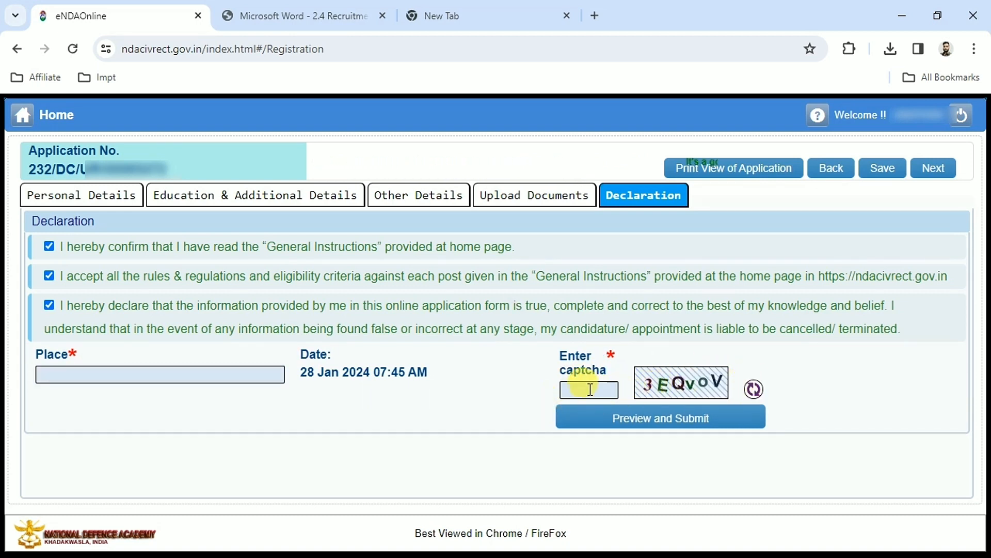
pyautogui.click(640, 424)
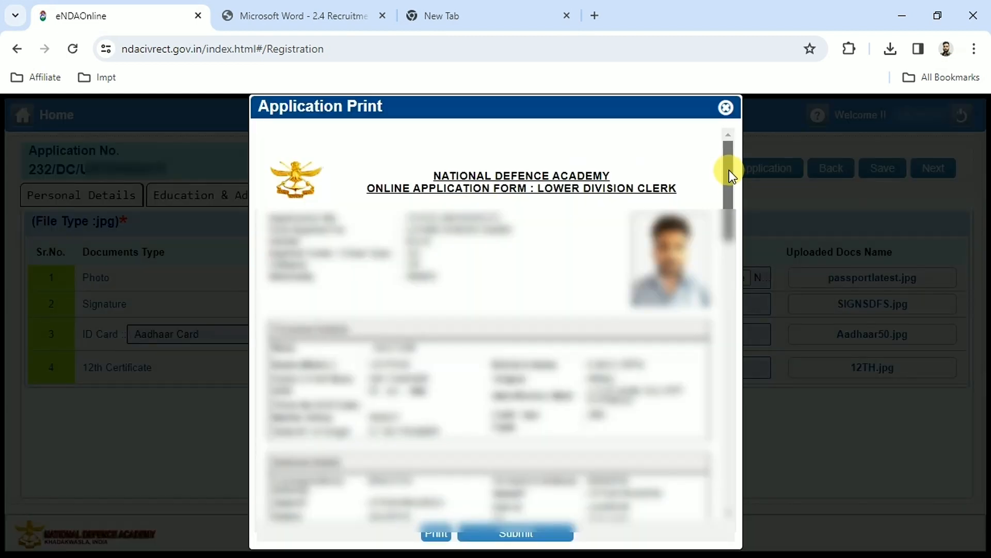
# Step: Mark all eight document checkboxes at the end of the application preview, submit the application and acknowledge the confirmation
pyautogui.moveTo(726, 167); pyautogui.dragTo(722, 470)
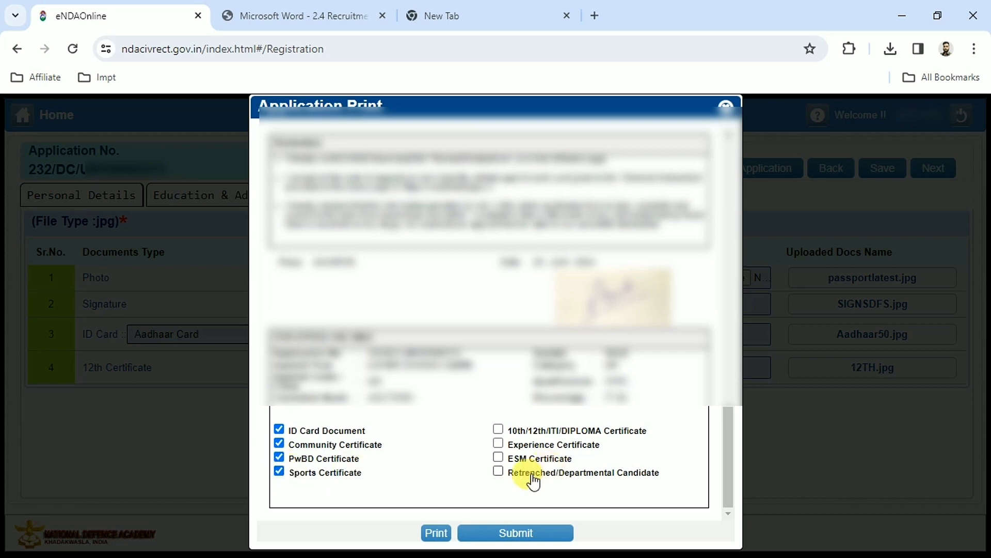
pyautogui.click(513, 432)
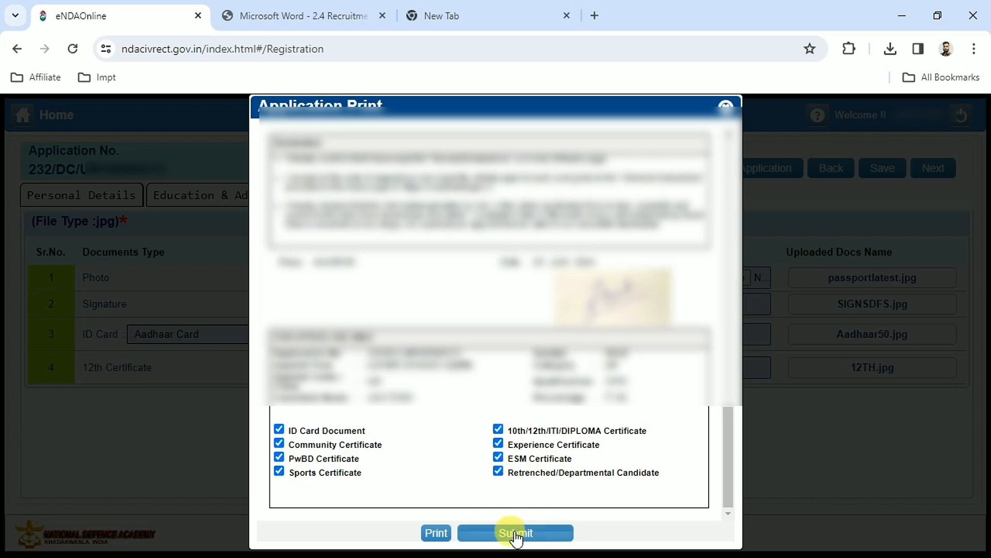
pyautogui.click(516, 534)
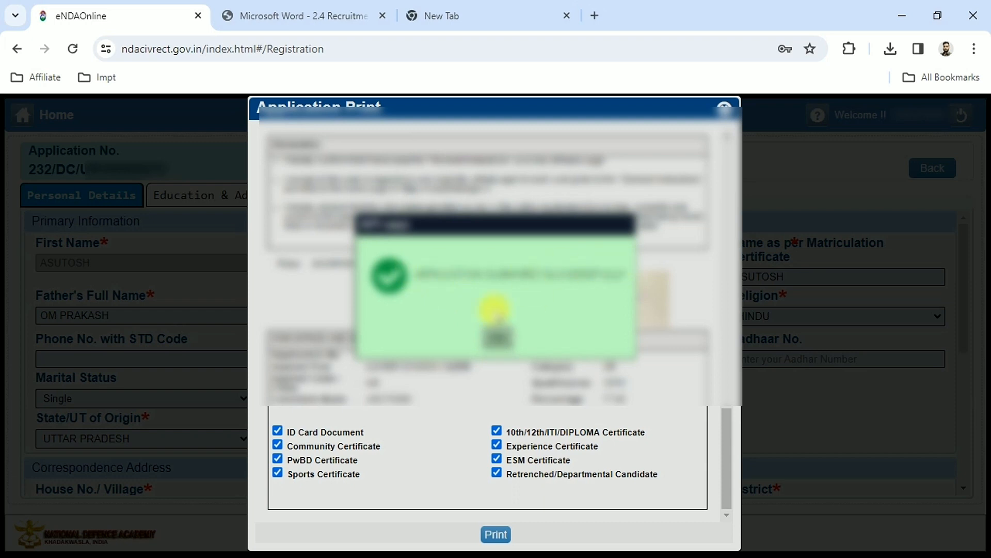
pyautogui.click(494, 337)
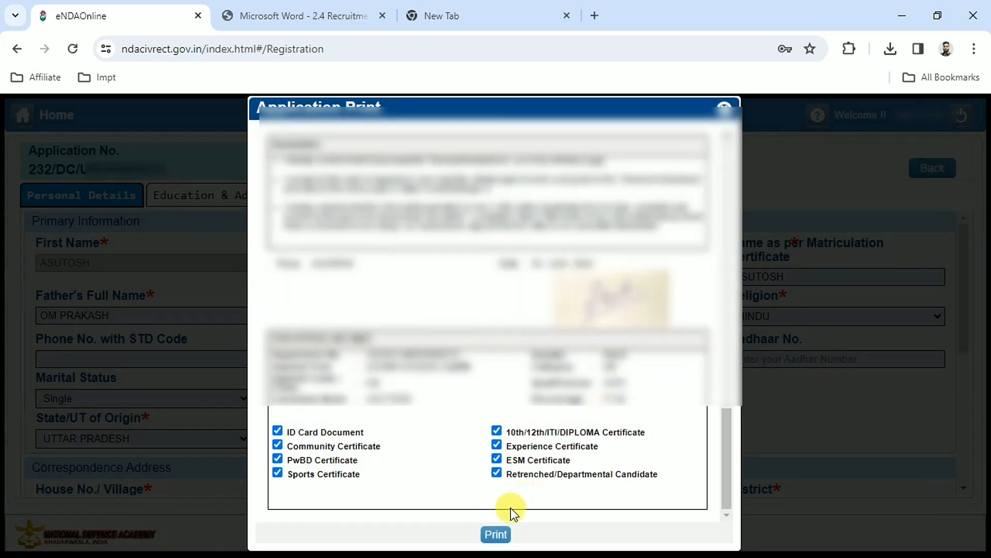